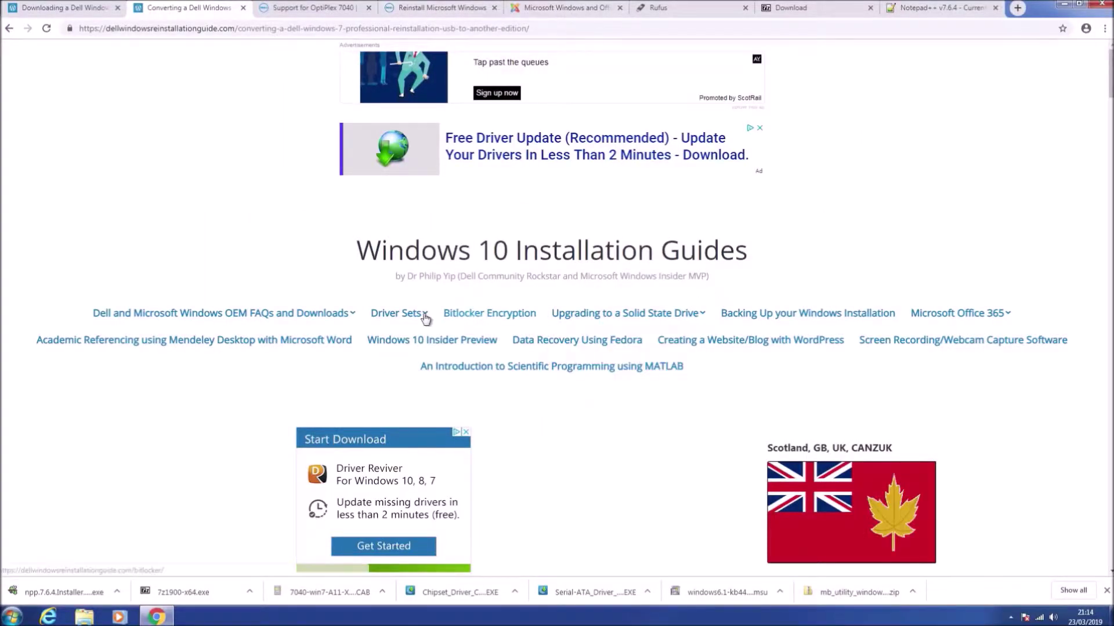
- Scroll down through the Dell reinstallation guide in the browser
{"action": "mouse_move", "coordinate": [332, 345]}
{"action": "scroll", "coordinate": [331, 345], "scroll_direction": "down", "scroll_amount": 5}
{"action": "scroll", "coordinate": [335, 342], "scroll_direction": "down", "scroll_amount": 7}
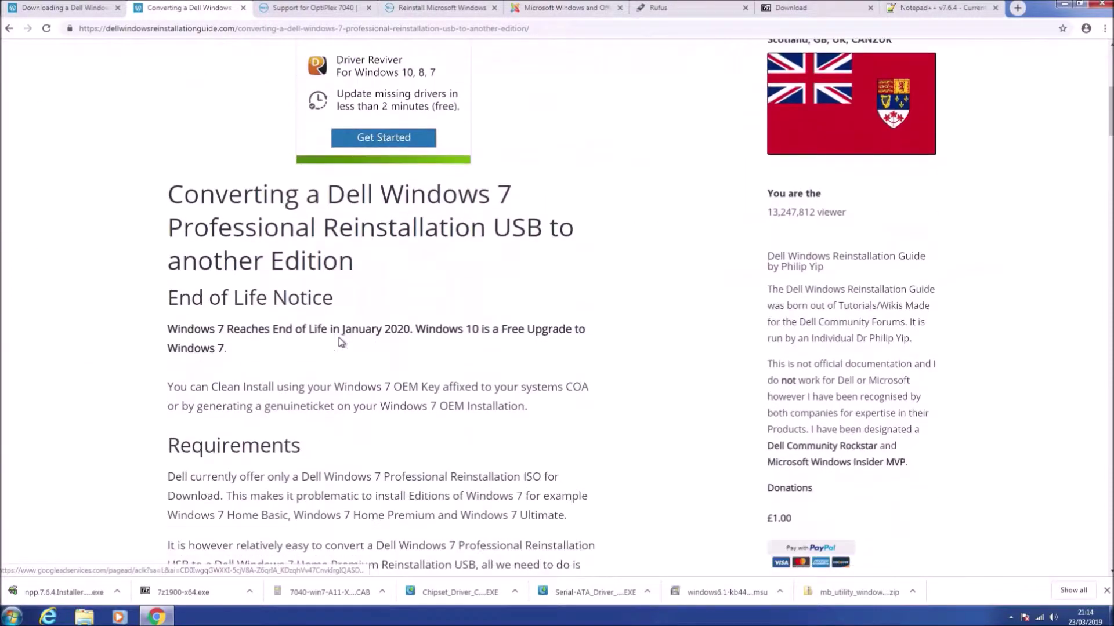
{"action": "scroll", "coordinate": [370, 323], "scroll_direction": "down", "scroll_amount": 8}
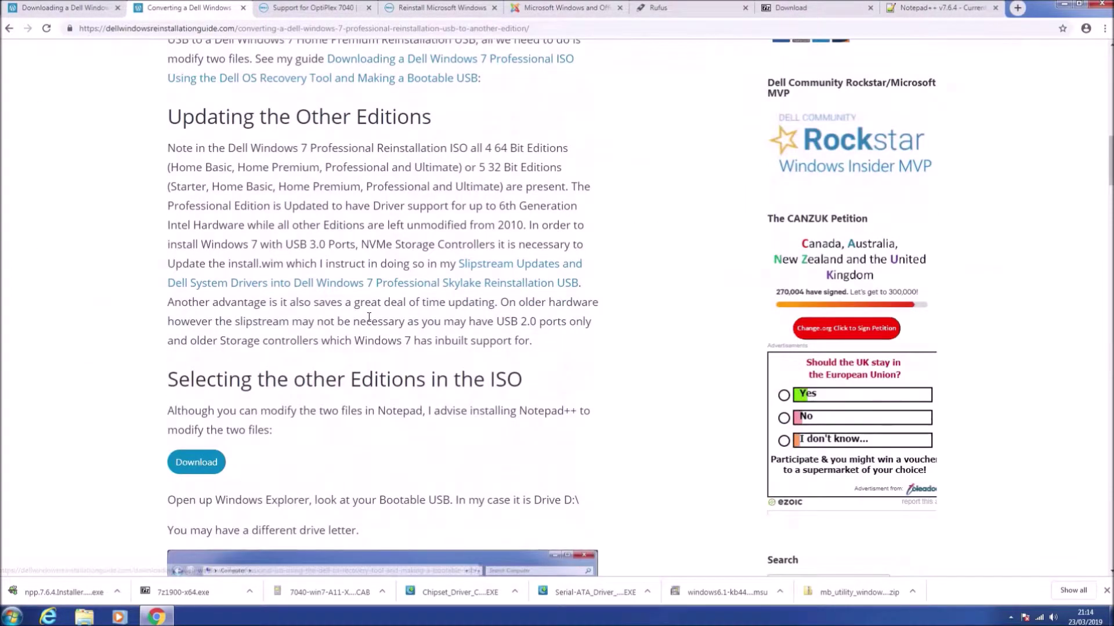
{"action": "scroll", "coordinate": [368, 317], "scroll_direction": "down", "scroll_amount": 2}
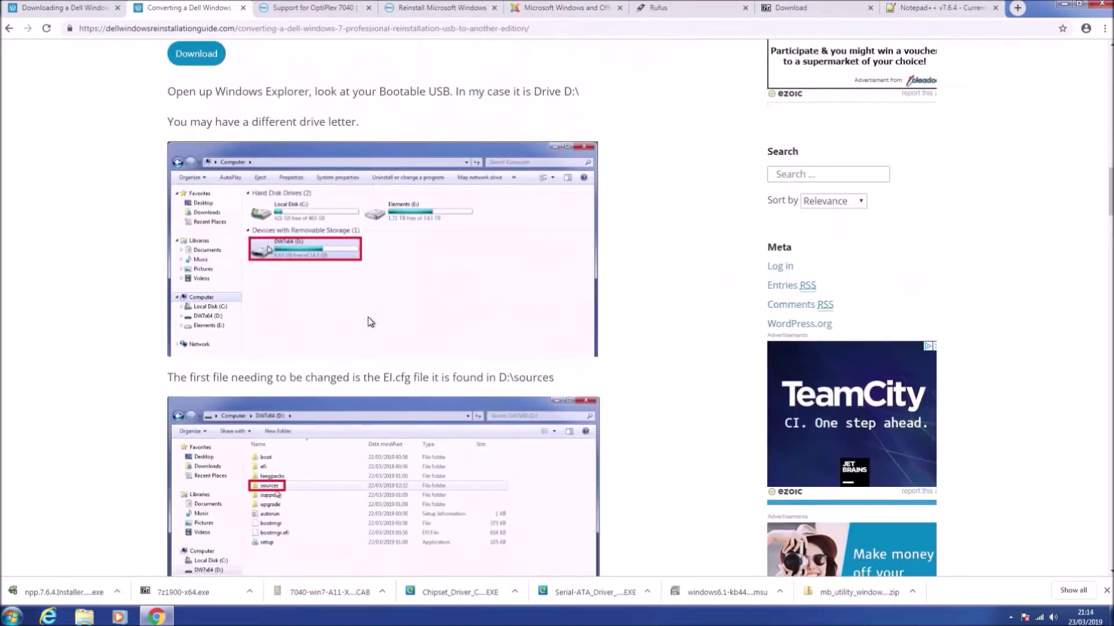
{"action": "scroll", "coordinate": [368, 317], "scroll_direction": "down", "scroll_amount": 4}
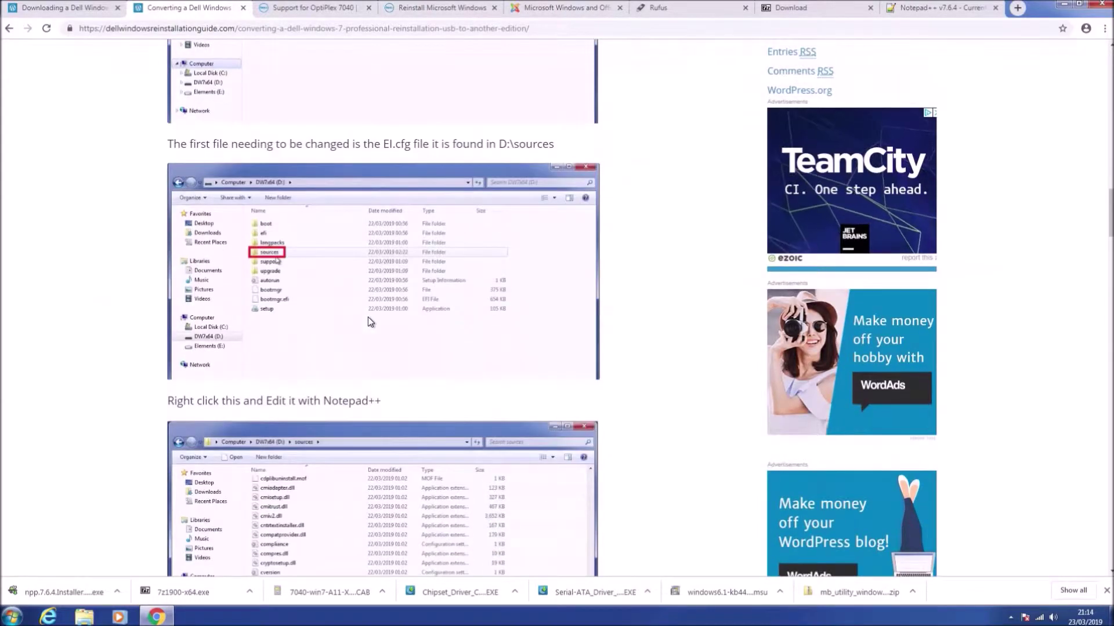
{"action": "scroll", "coordinate": [367, 317], "scroll_direction": "down", "scroll_amount": 3}
{"action": "scroll", "coordinate": [366, 317], "scroll_direction": "down", "scroll_amount": 3}
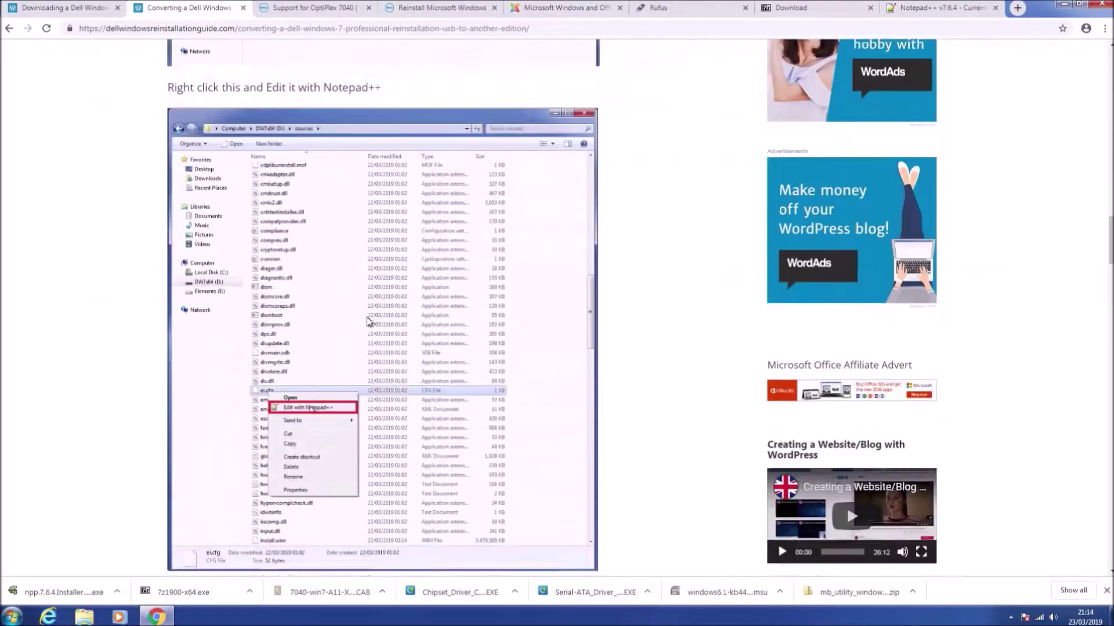
{"action": "scroll", "coordinate": [363, 321], "scroll_direction": "down", "scroll_amount": 2}
{"action": "scroll", "coordinate": [363, 322], "scroll_direction": "down", "scroll_amount": 4}
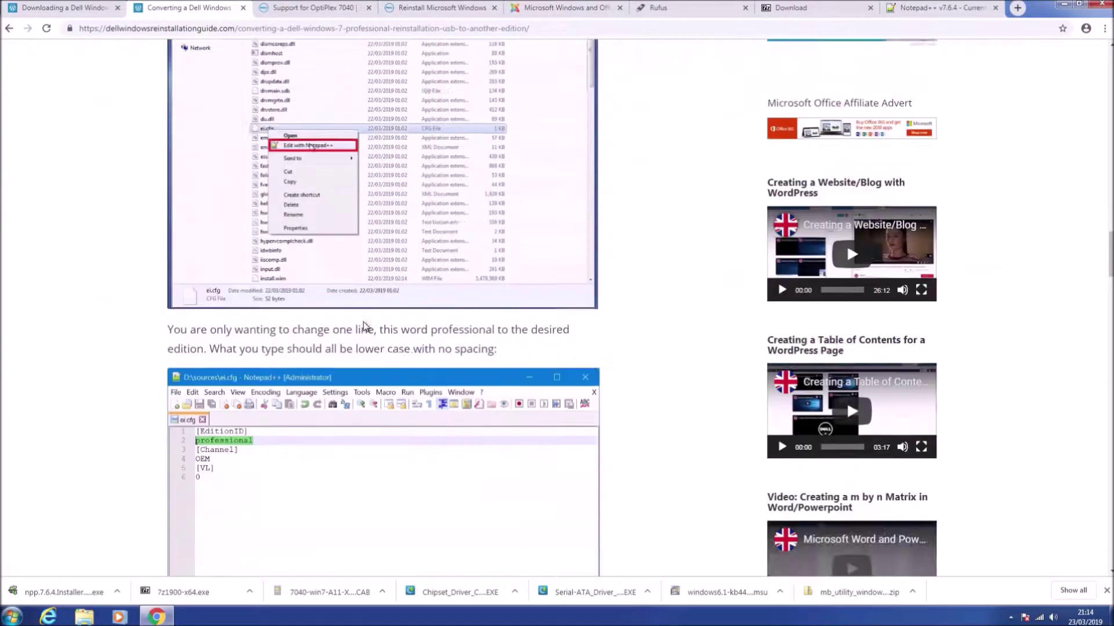
{"action": "scroll", "coordinate": [363, 321], "scroll_direction": "down", "scroll_amount": 2}
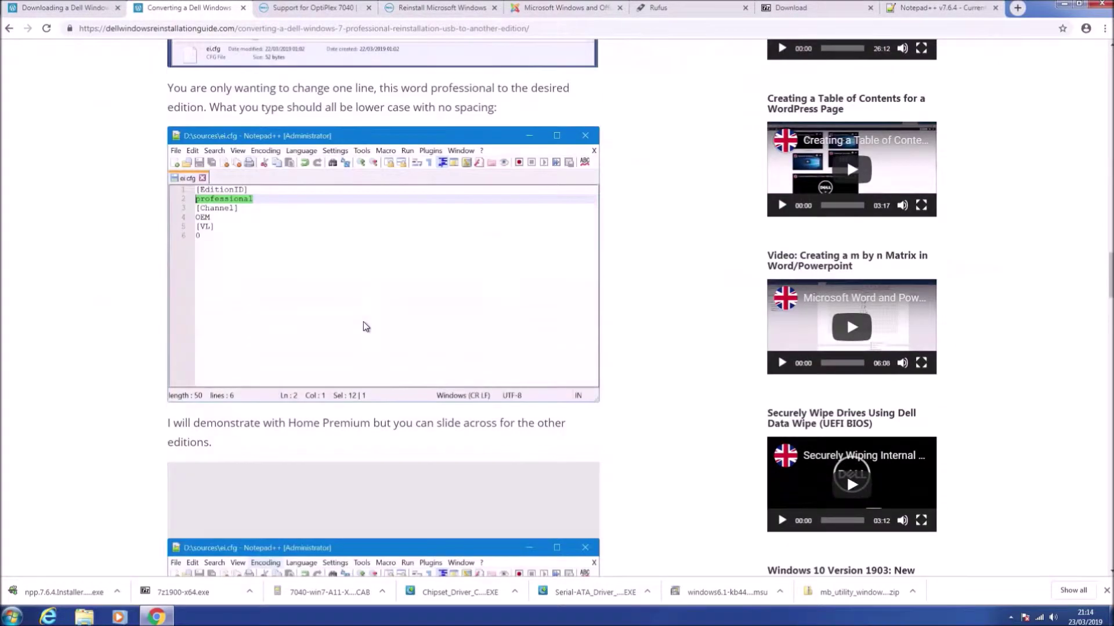
{"action": "scroll", "coordinate": [363, 326], "scroll_direction": "down", "scroll_amount": 4}
{"action": "scroll", "coordinate": [525, 378], "scroll_direction": "down", "scroll_amount": 4}
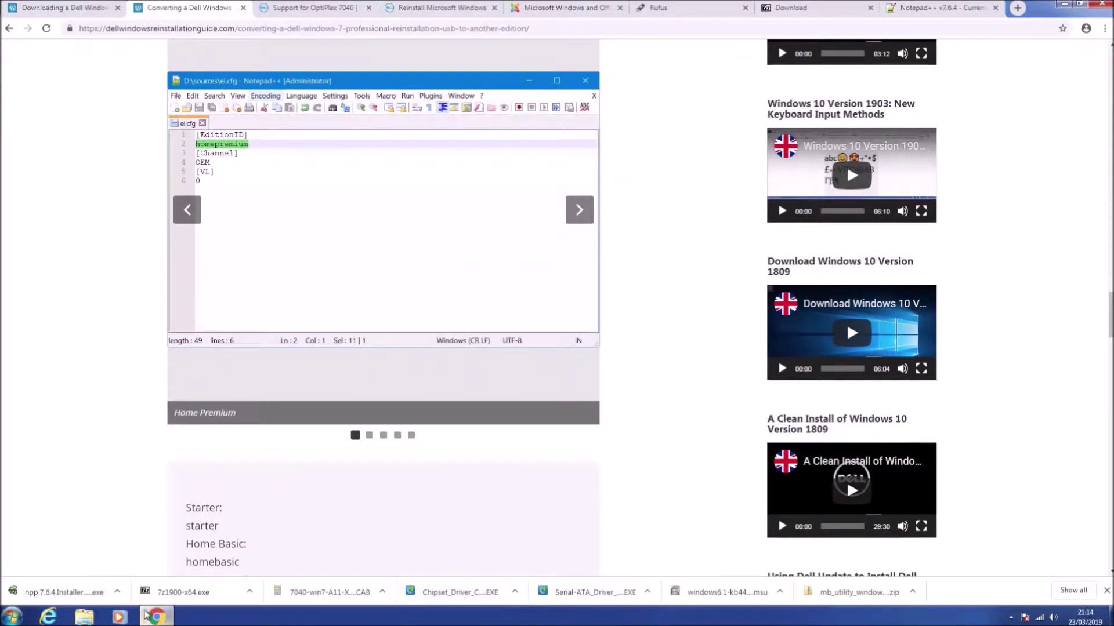
- Open Explorer snapped to the right half and open the sources folder on w7x64 (D:)
{"action": "left_click", "coordinate": [156, 617]}
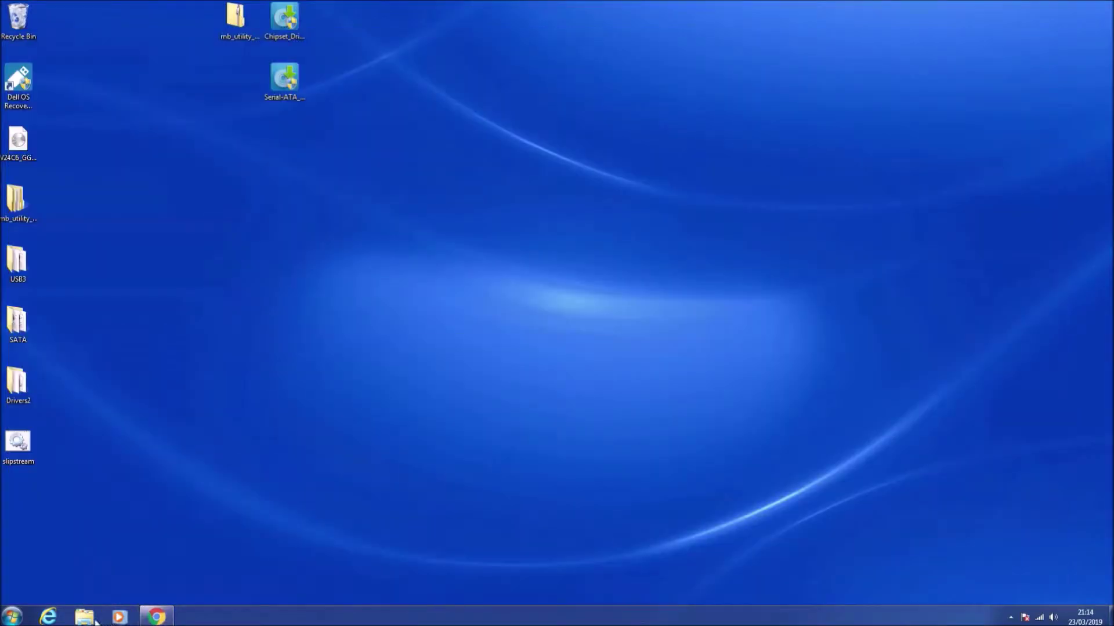
{"action": "left_click", "coordinate": [85, 617]}
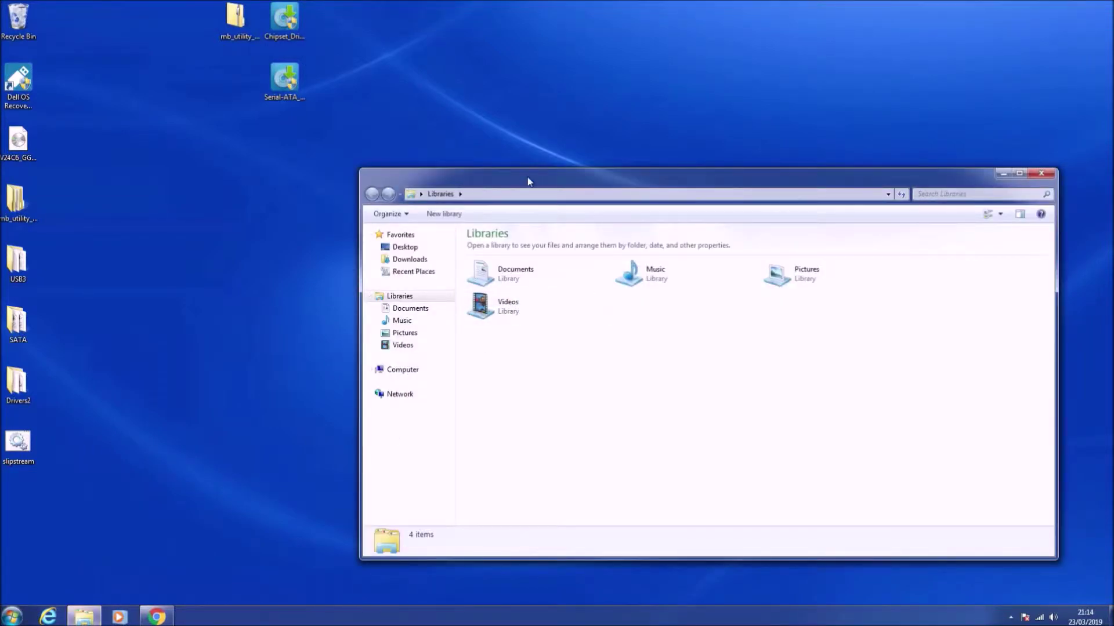
{"action": "left_click_drag", "start_coordinate": [527, 181], "coordinate": [1110, 230]}
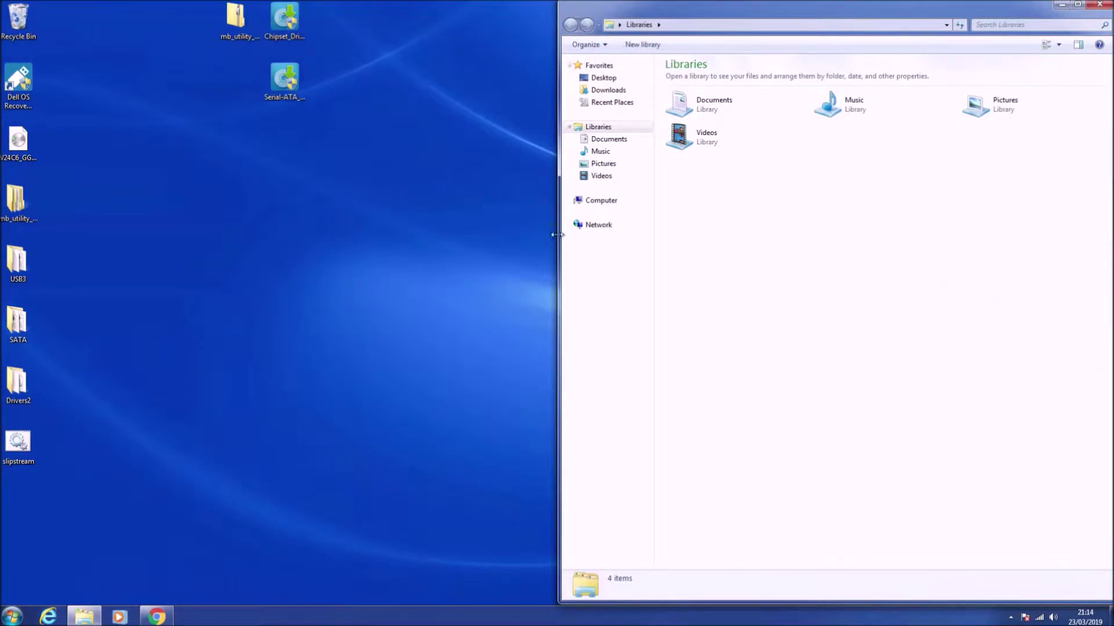
{"action": "left_click", "coordinate": [569, 200]}
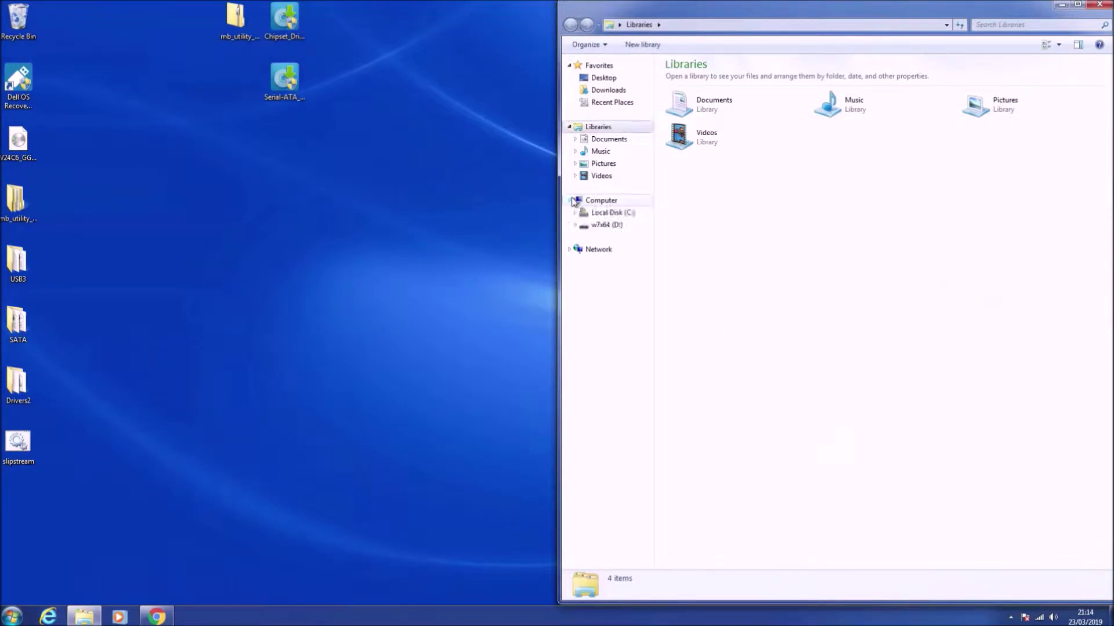
{"action": "left_click", "coordinate": [605, 228]}
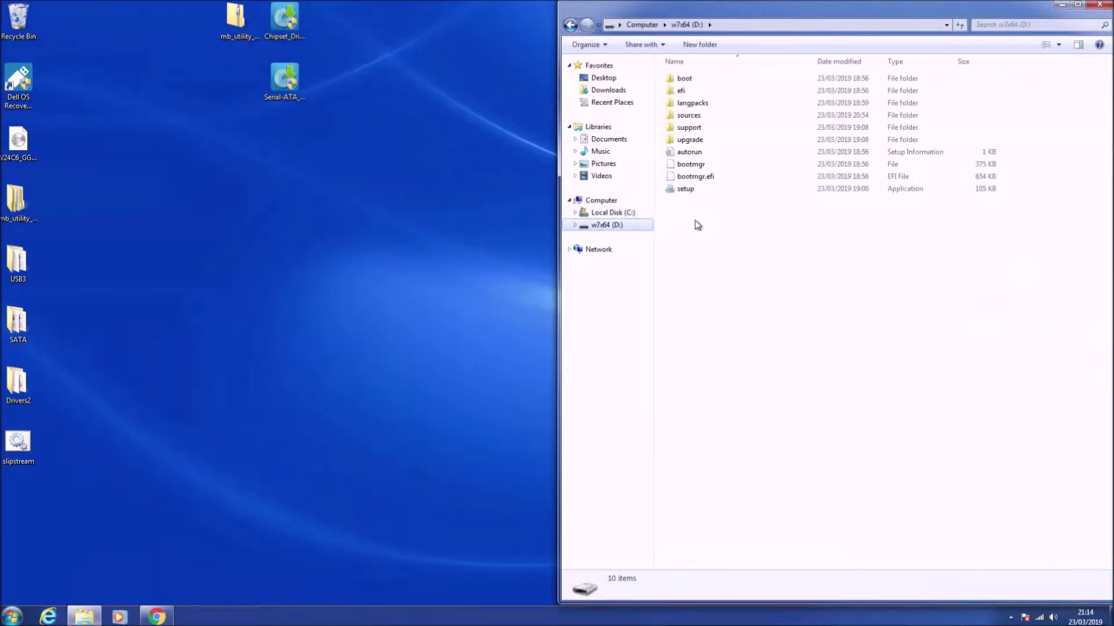
{"action": "double_click", "coordinate": [708, 116]}
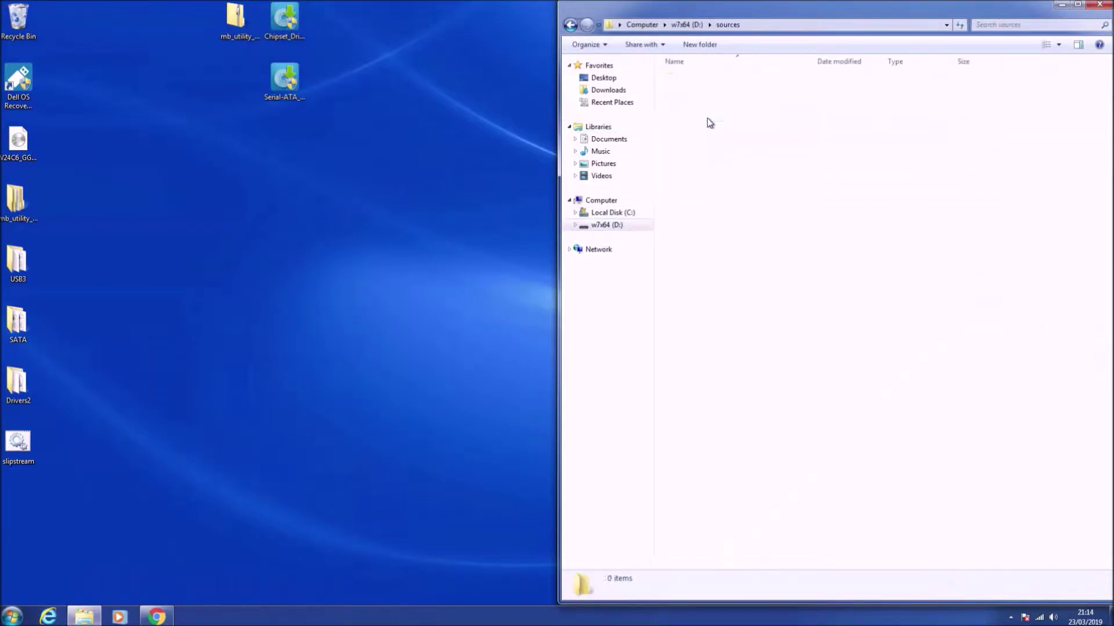
- Scroll down the sources folder to ei.cfg and bring up its context menu
{"action": "scroll", "coordinate": [745, 255], "scroll_direction": "down", "scroll_amount": 8}
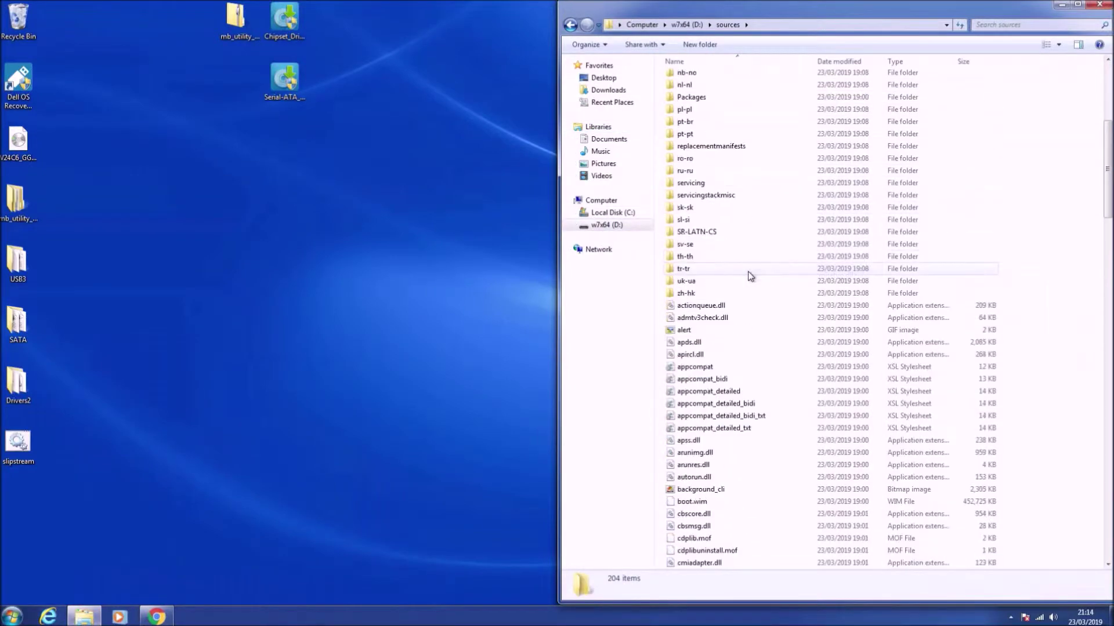
{"action": "scroll", "coordinate": [750, 276], "scroll_direction": "down", "scroll_amount": 3}
{"action": "scroll", "coordinate": [749, 277], "scroll_direction": "down", "scroll_amount": 4}
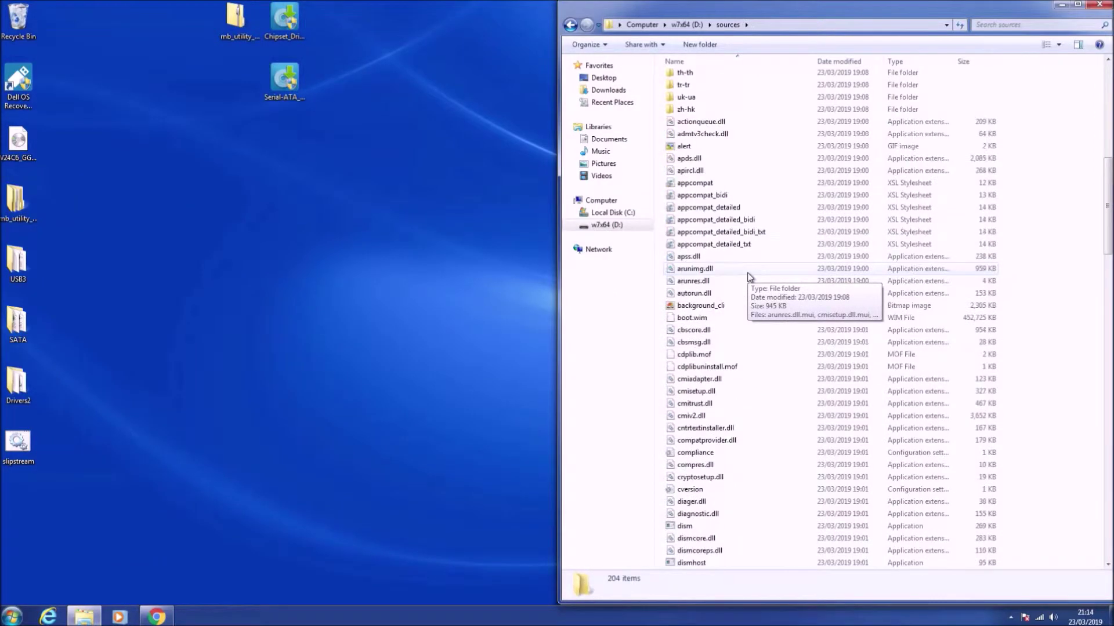
{"action": "scroll", "coordinate": [750, 278], "scroll_direction": "down", "scroll_amount": 2}
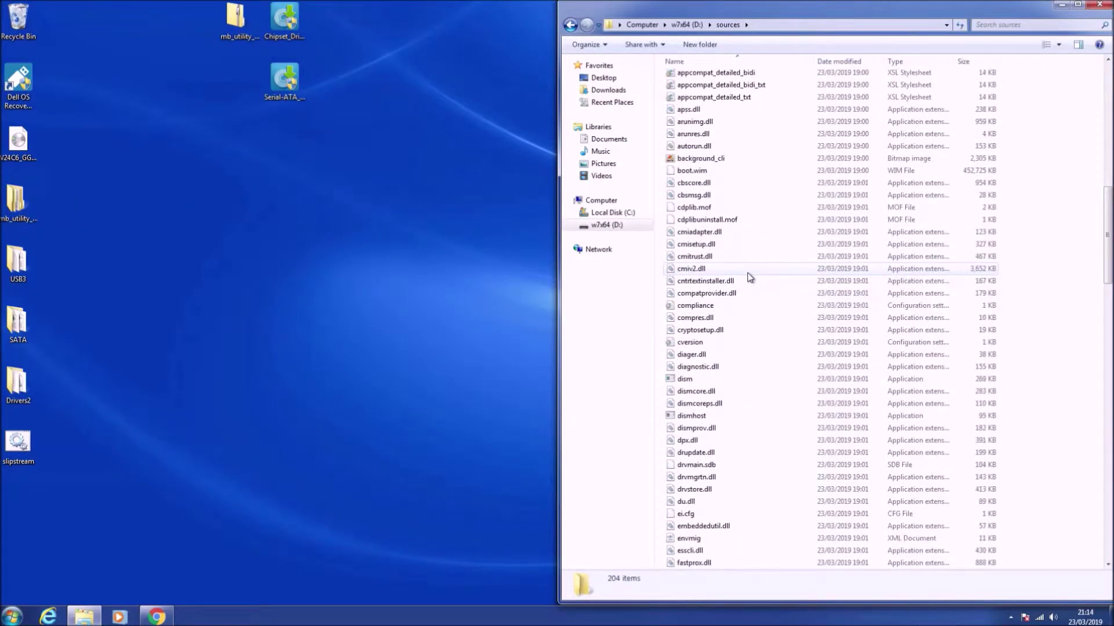
{"action": "scroll", "coordinate": [747, 277], "scroll_direction": "down", "scroll_amount": 6}
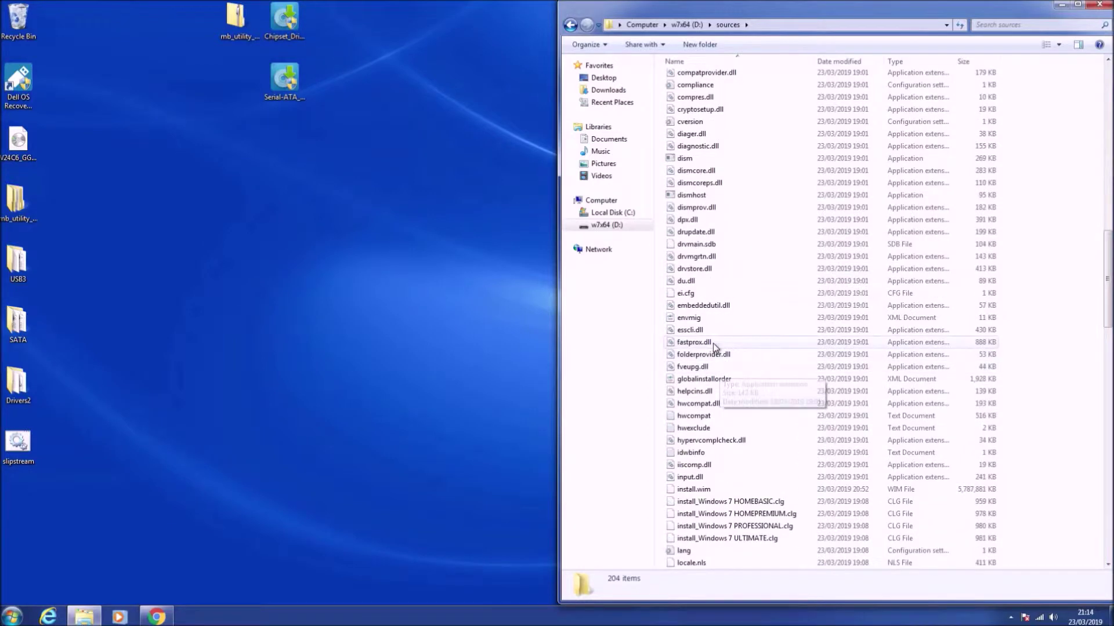
{"action": "right_click", "coordinate": [686, 298]}
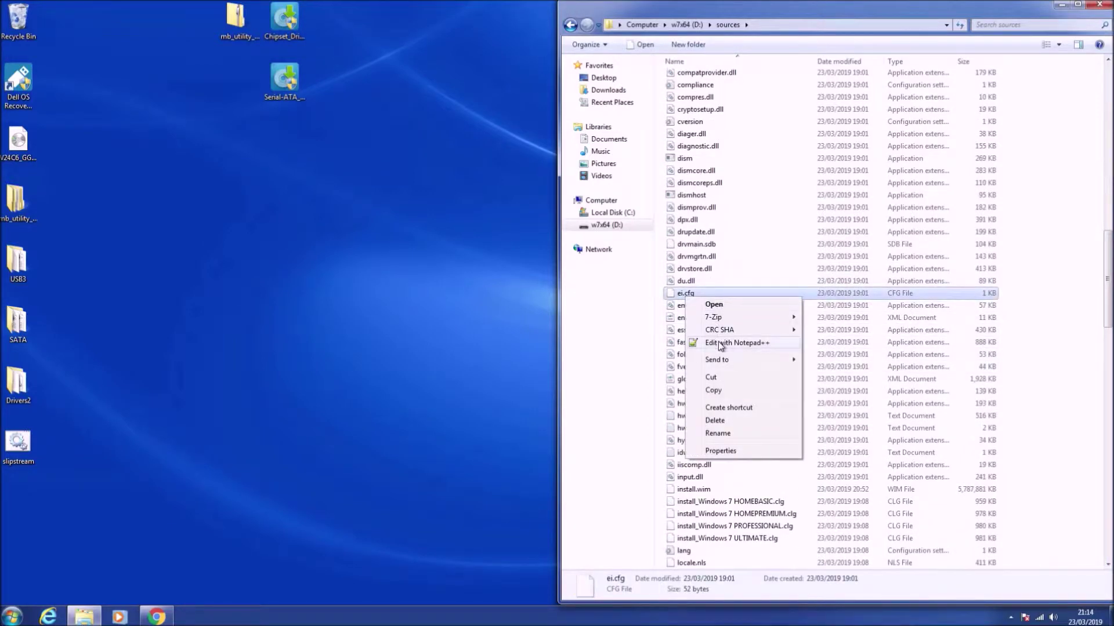
- Edit ei.cfg in Notepad++ so line 2 reads homepremium instead of professional, then save and close it
{"action": "left_click", "coordinate": [720, 344]}
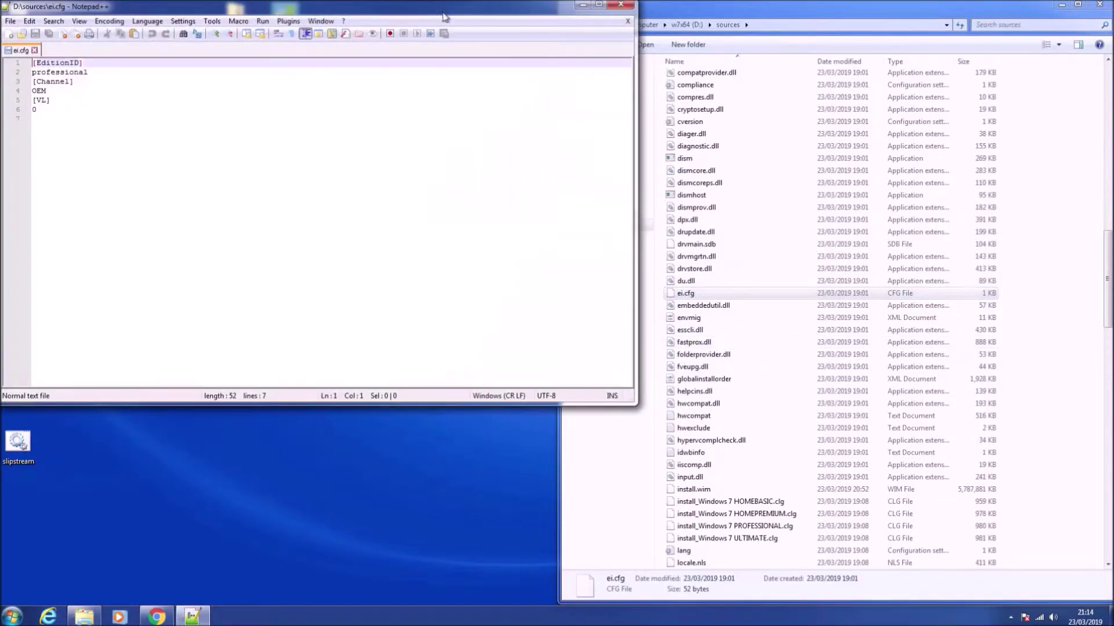
{"action": "left_click_drag", "start_coordinate": [444, 10], "coordinate": [3, 92]}
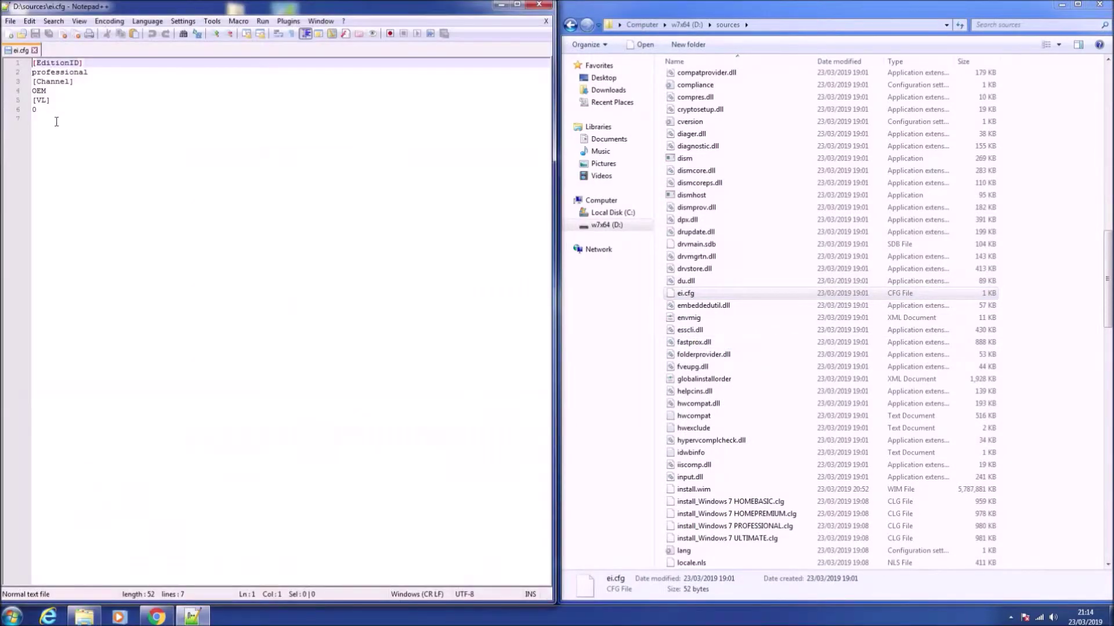
{"action": "left_click_drag", "start_coordinate": [90, 74], "coordinate": [28, 74]}
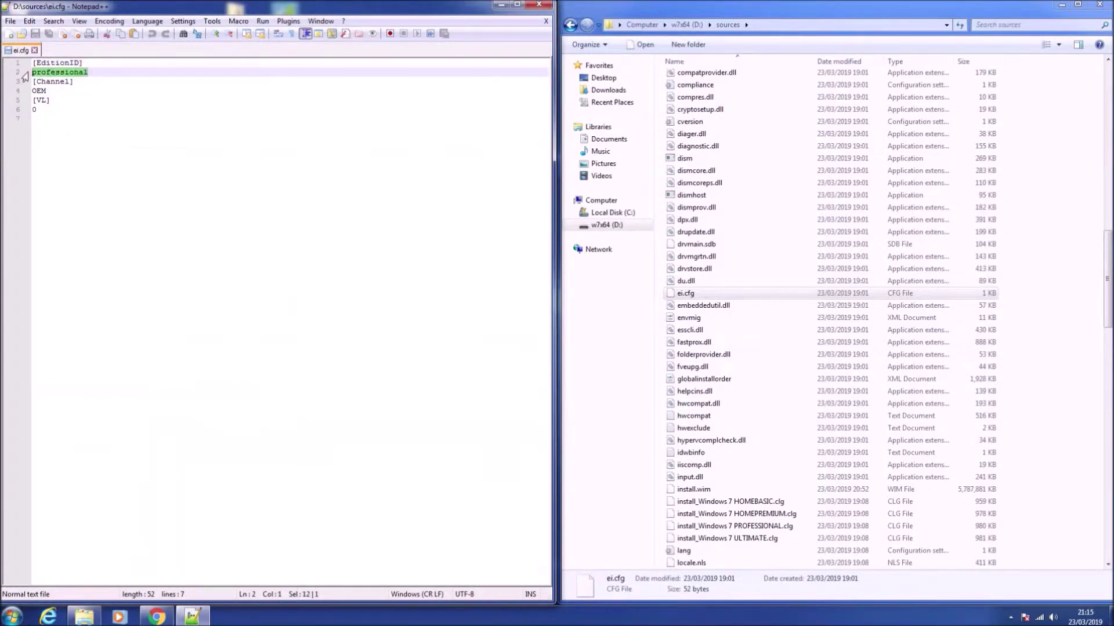
{"action": "left_click", "coordinate": [96, 70]}
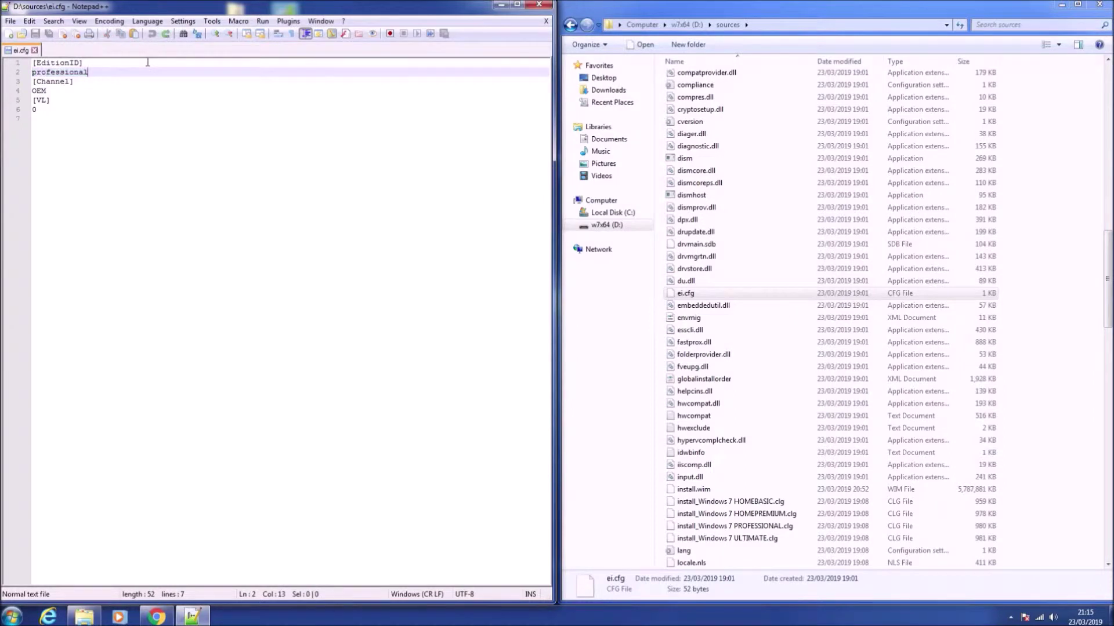
{"action": "key", "text": "BackSpace"}
{"action": "key", "text": "BackSpace"}
{"action": "key", "text": "BackSpace"}
{"action": "key", "text": "BackSpace"}
{"action": "key", "text": "BackSpace"}
{"action": "key", "text": "BackSpace"}
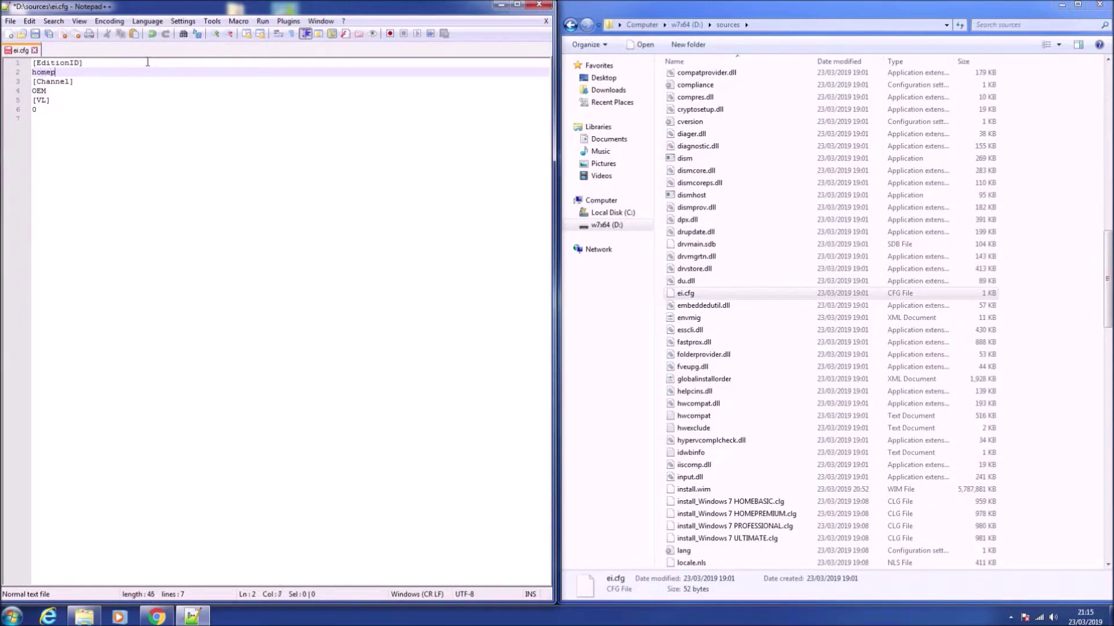
{"action": "type", "text": "homepremium"}
{"action": "key", "text": "ctrl+s"}
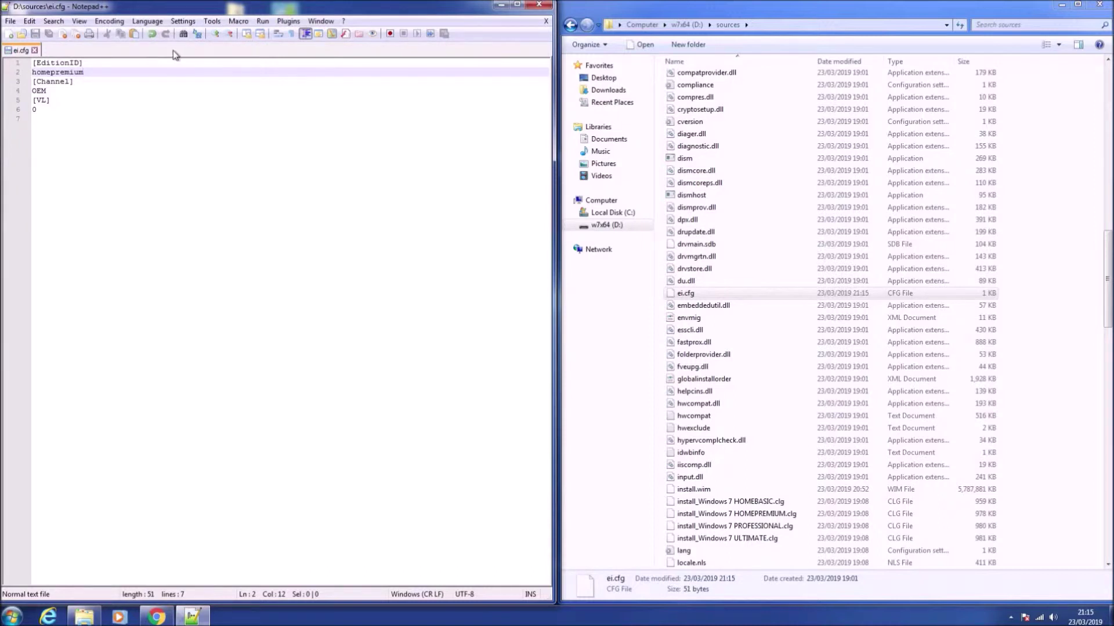
{"action": "left_click", "coordinate": [35, 50]}
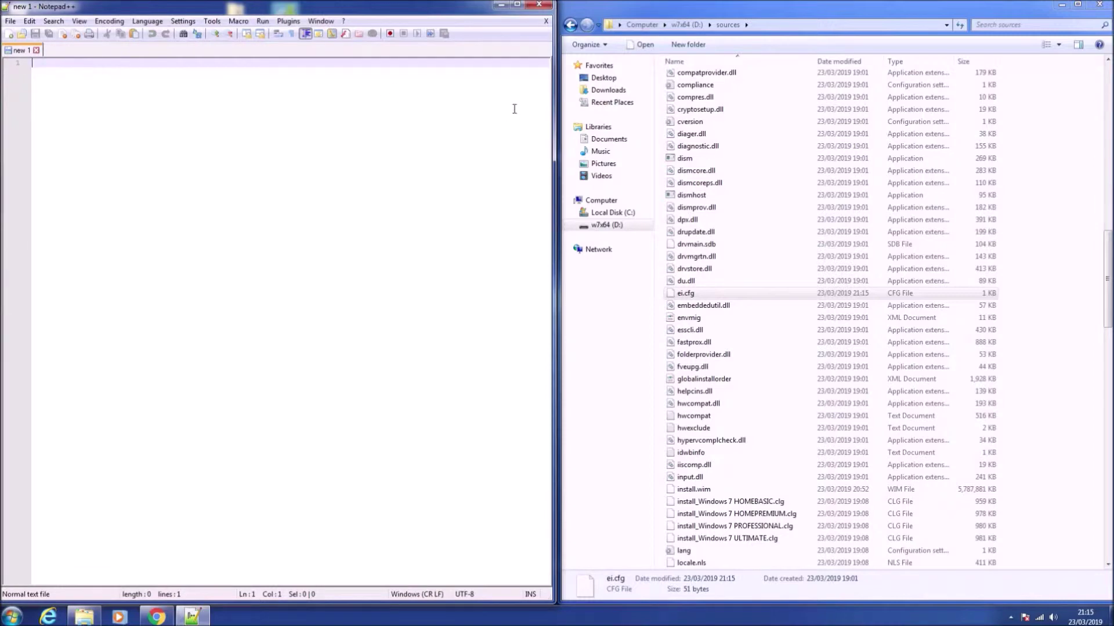
- Open $OEM$, $$, setup and scripts in turn to reach D:\sources\$OEM$\$$\setup\scripts
{"action": "scroll", "coordinate": [743, 142], "scroll_direction": "up", "scroll_amount": 20}
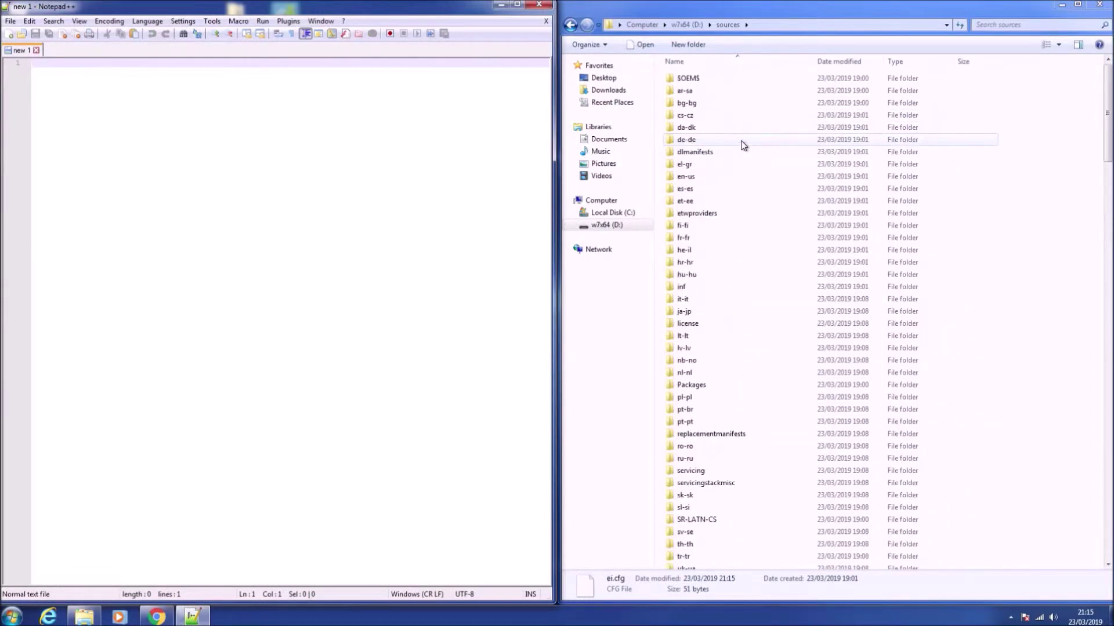
{"action": "double_click", "coordinate": [715, 77]}
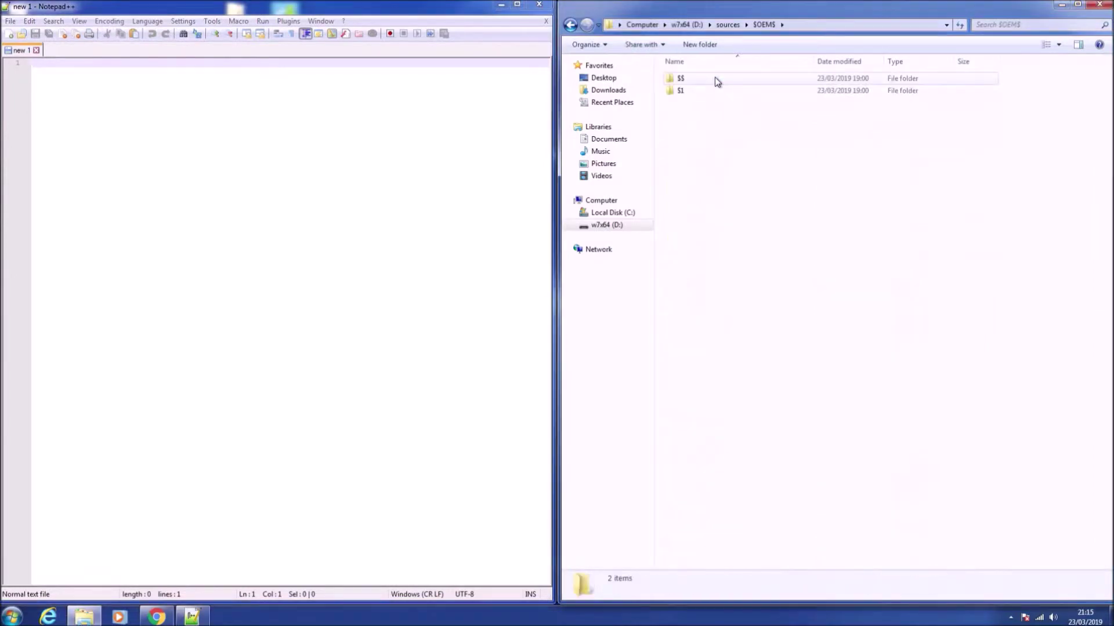
{"action": "double_click", "coordinate": [714, 78]}
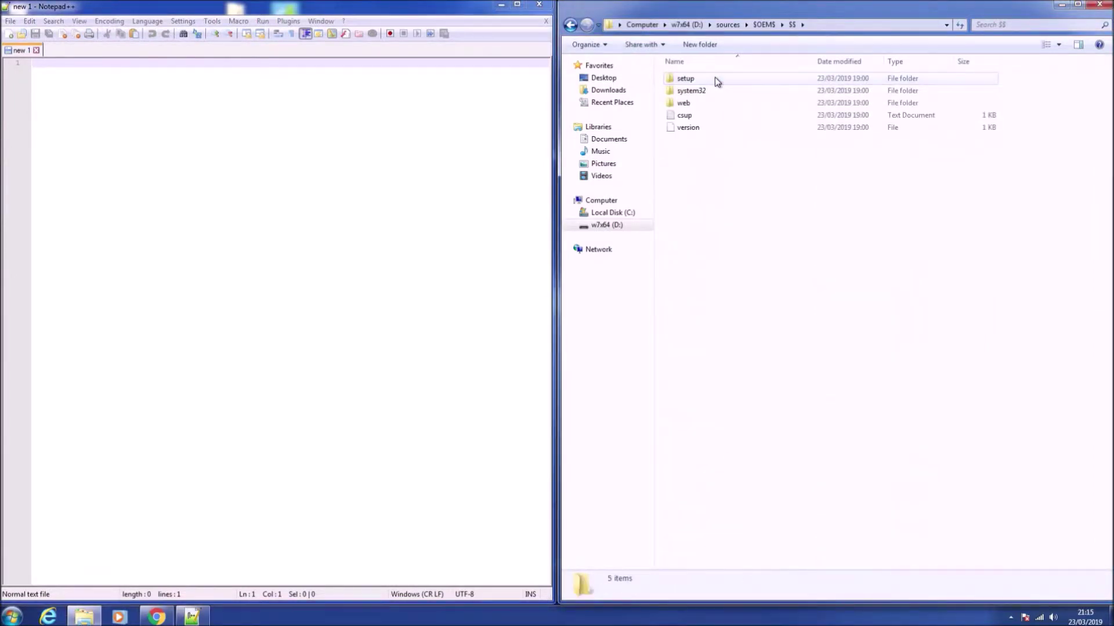
{"action": "double_click", "coordinate": [715, 78]}
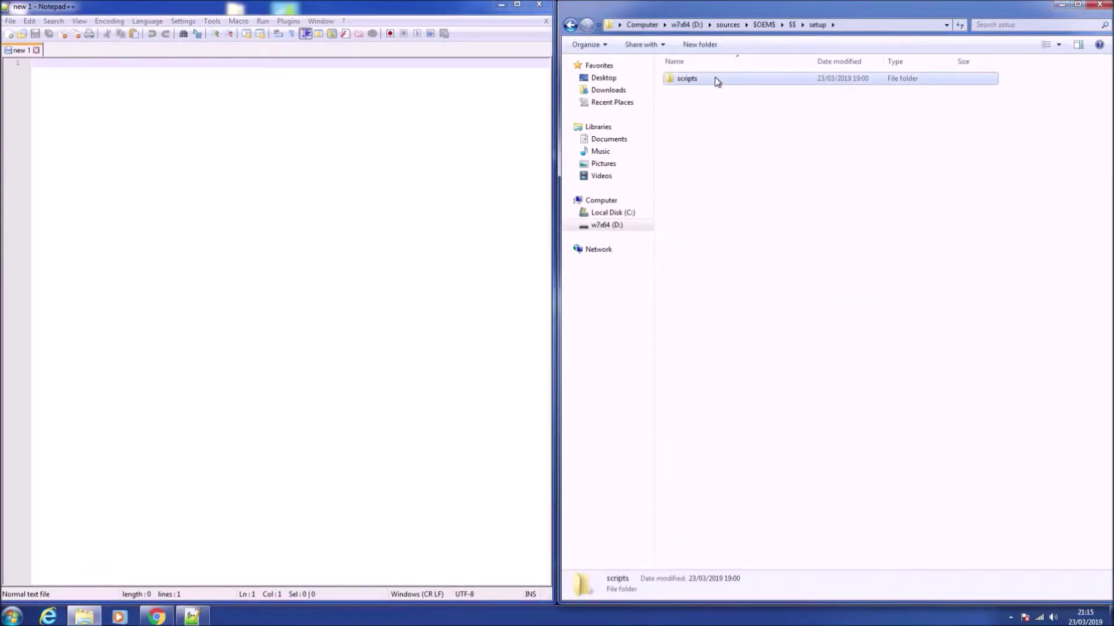
{"action": "double_click", "coordinate": [715, 78]}
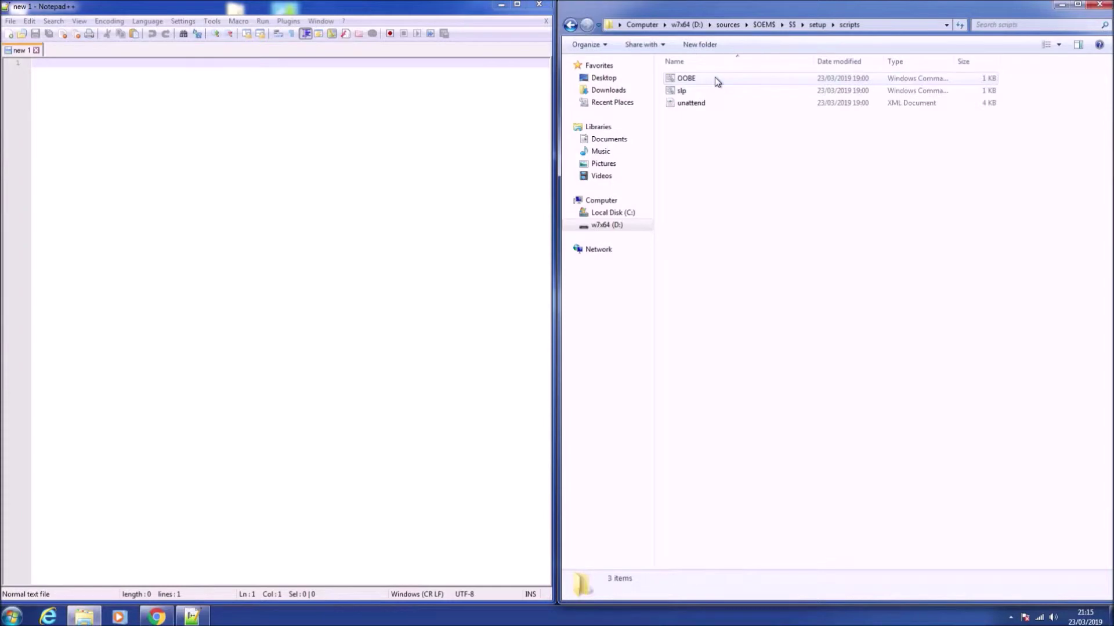
- Open slp.cmd in Notepad++, select the product key on line 2, and return to the Dell guide
{"action": "right_click", "coordinate": [681, 93]}
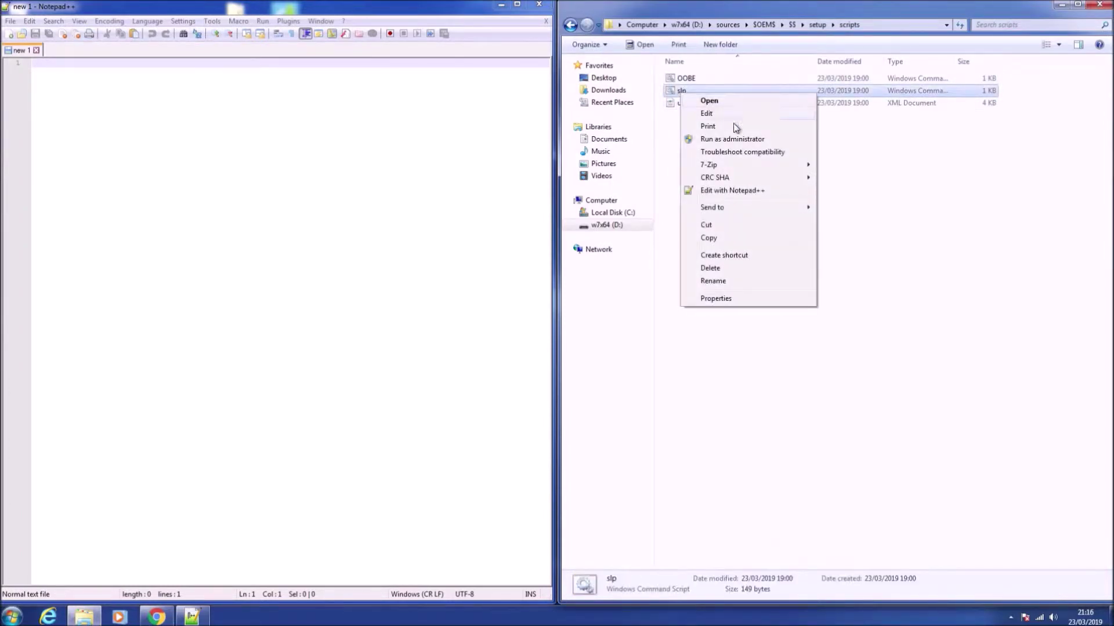
{"action": "left_click", "coordinate": [770, 190]}
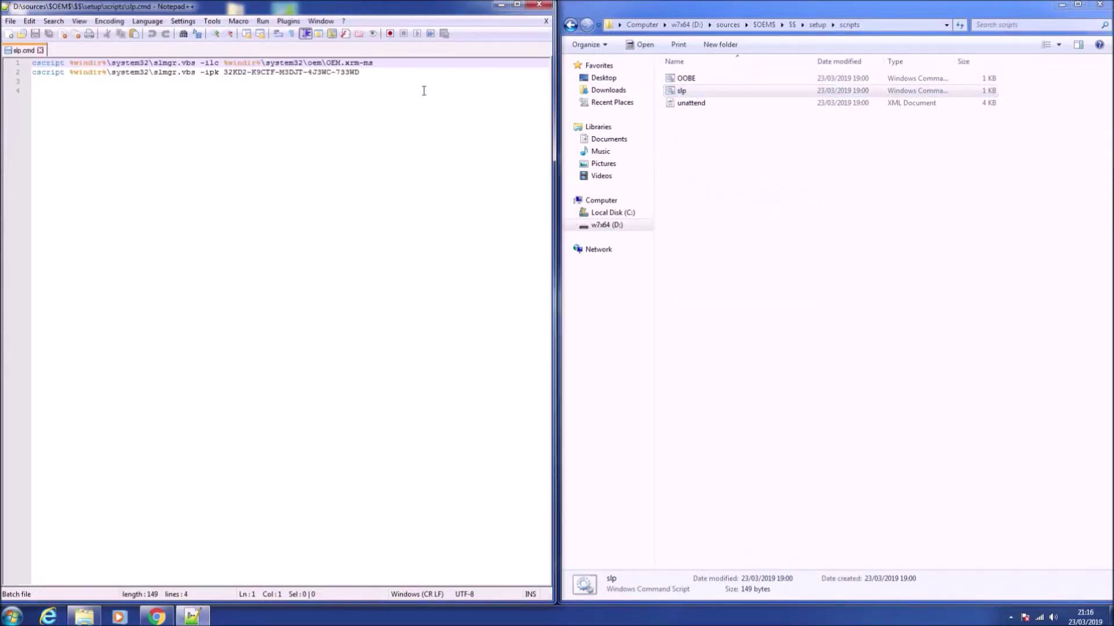
{"action": "left_click_drag", "start_coordinate": [365, 73], "coordinate": [222, 76]}
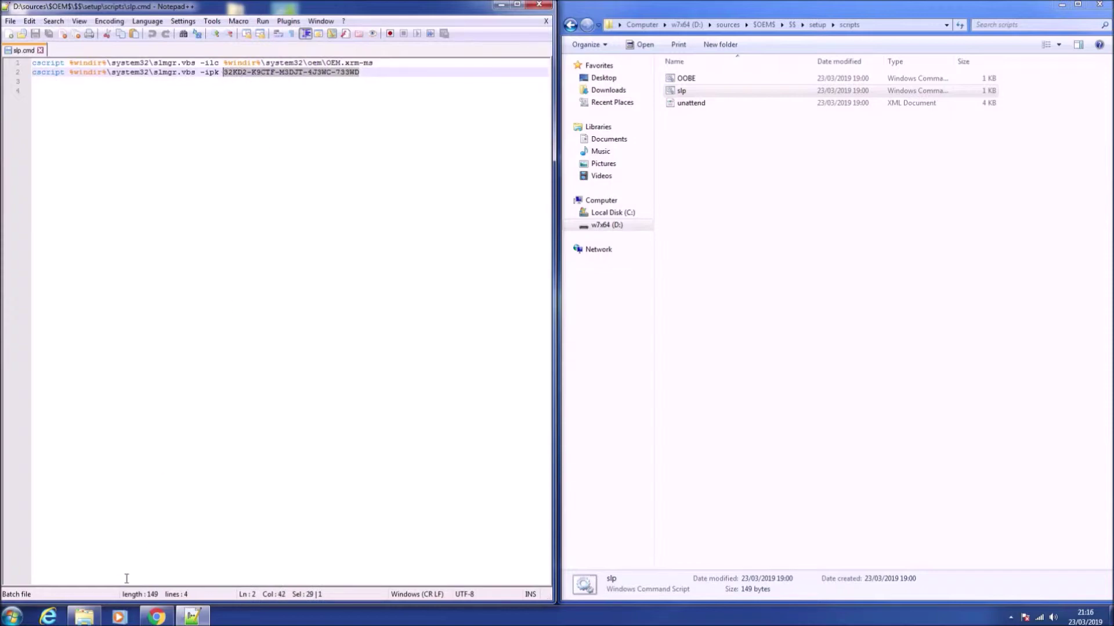
{"action": "left_click", "coordinate": [156, 616]}
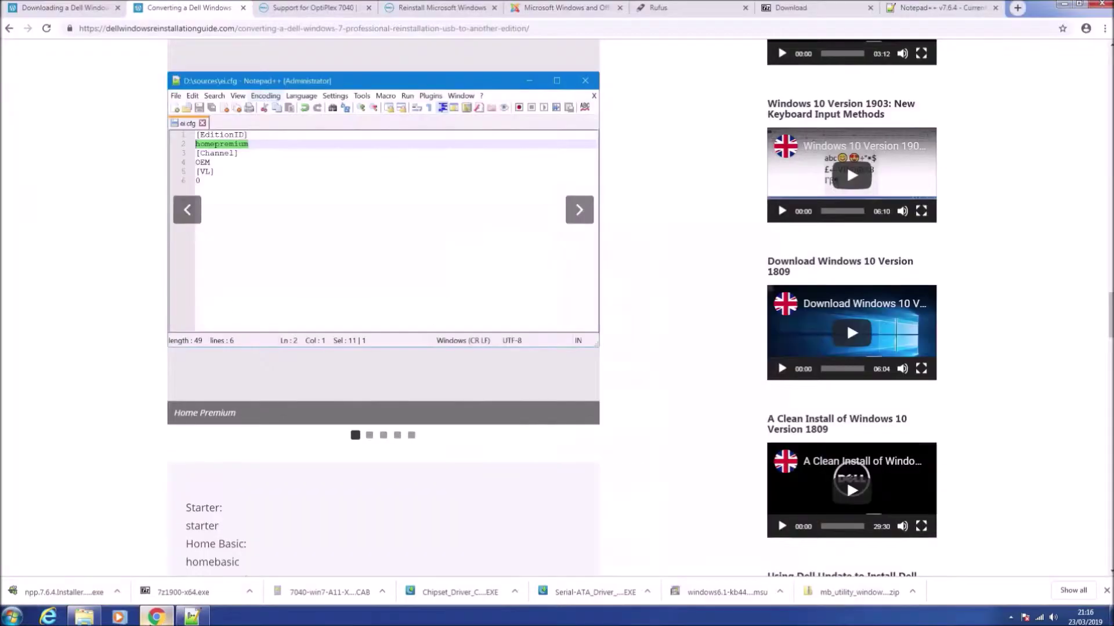
- Scroll to the guide's edition key list and copy the Home Premium product key
{"action": "scroll", "coordinate": [278, 462], "scroll_direction": "down", "scroll_amount": 6}
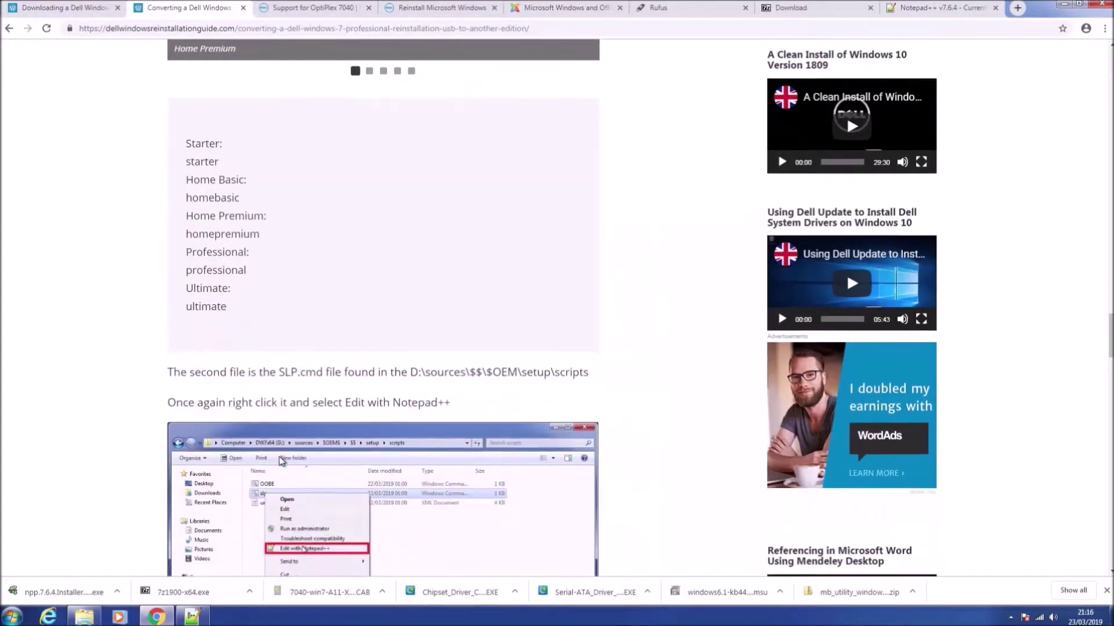
{"action": "scroll", "coordinate": [281, 461], "scroll_direction": "down", "scroll_amount": 12}
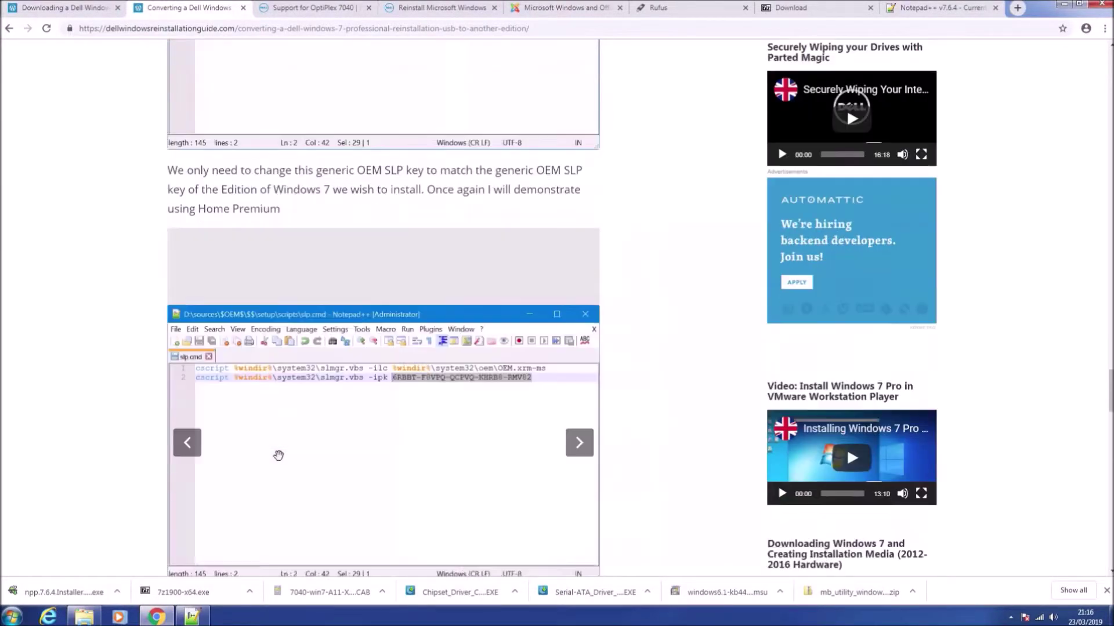
{"action": "scroll", "coordinate": [279, 456], "scroll_direction": "down", "scroll_amount": 8}
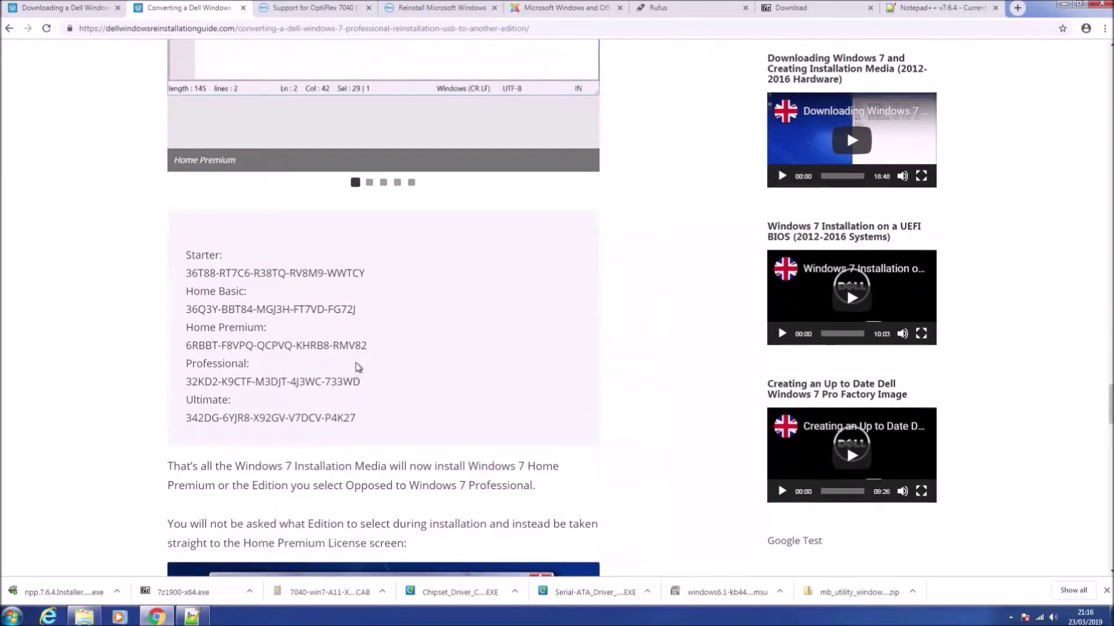
{"action": "left_click_drag", "start_coordinate": [368, 345], "coordinate": [186, 346]}
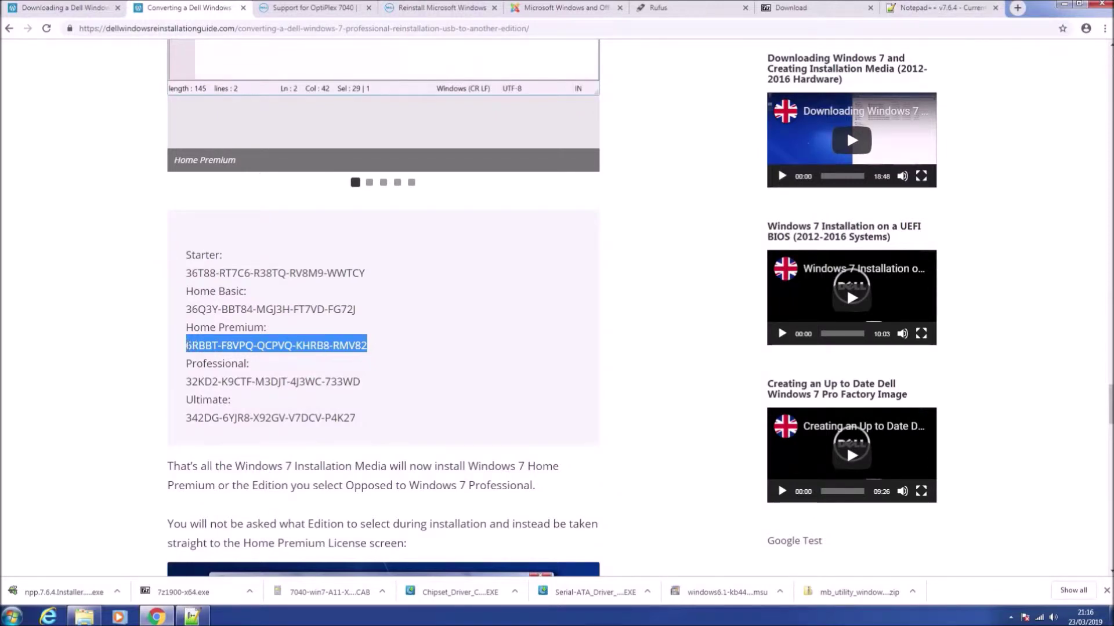
{"action": "right_click", "coordinate": [187, 346]}
{"action": "left_click", "coordinate": [201, 352]}
- Paste the Home Premium key over the old product key on line 2 of slp.cmd
{"action": "left_click", "coordinate": [1078, 4]}
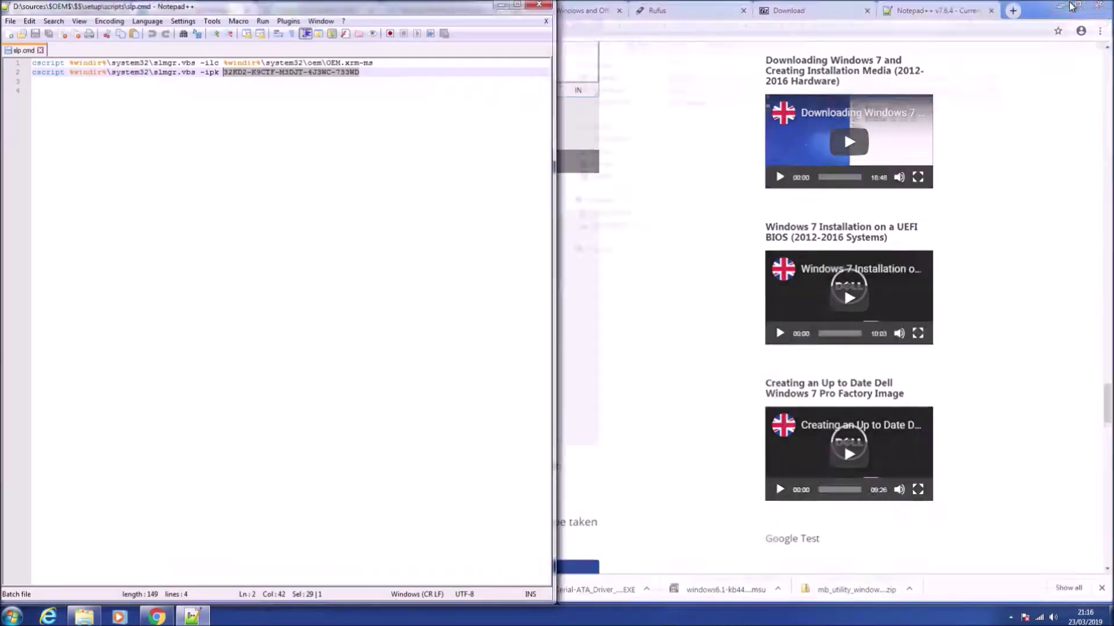
{"action": "left_click", "coordinate": [1070, 6]}
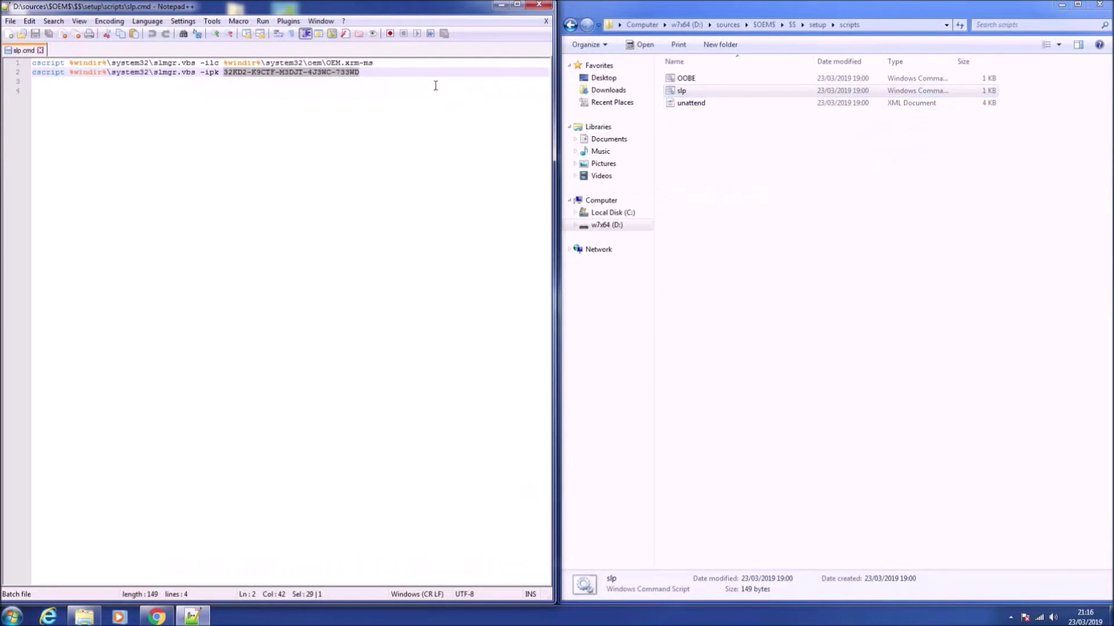
{"action": "left_click", "coordinate": [351, 73]}
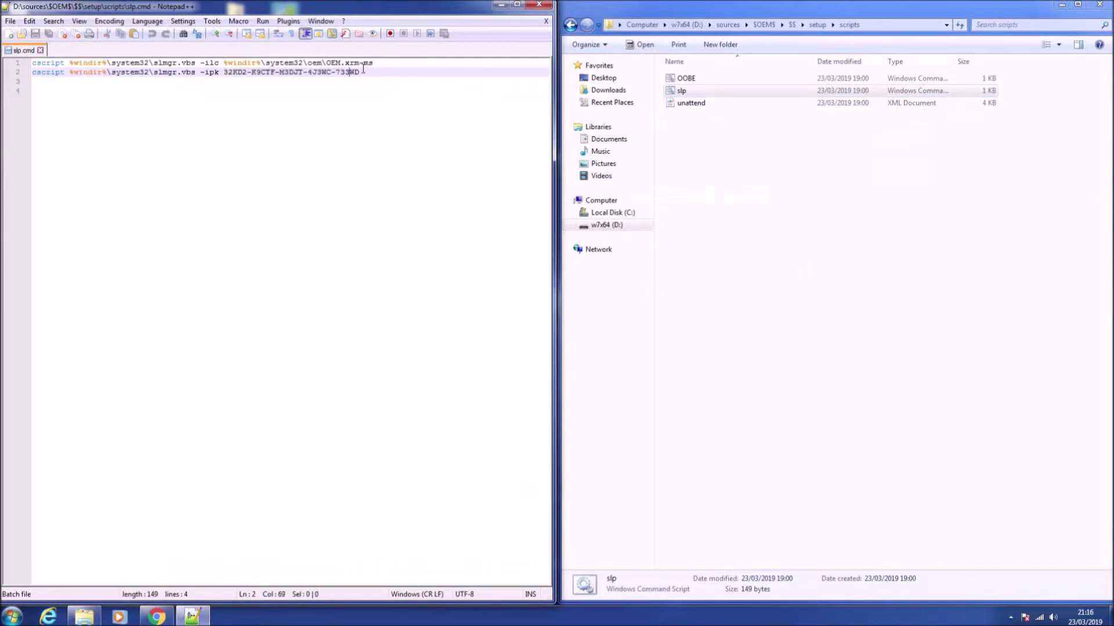
{"action": "left_click_drag", "start_coordinate": [363, 70], "coordinate": [225, 71]}
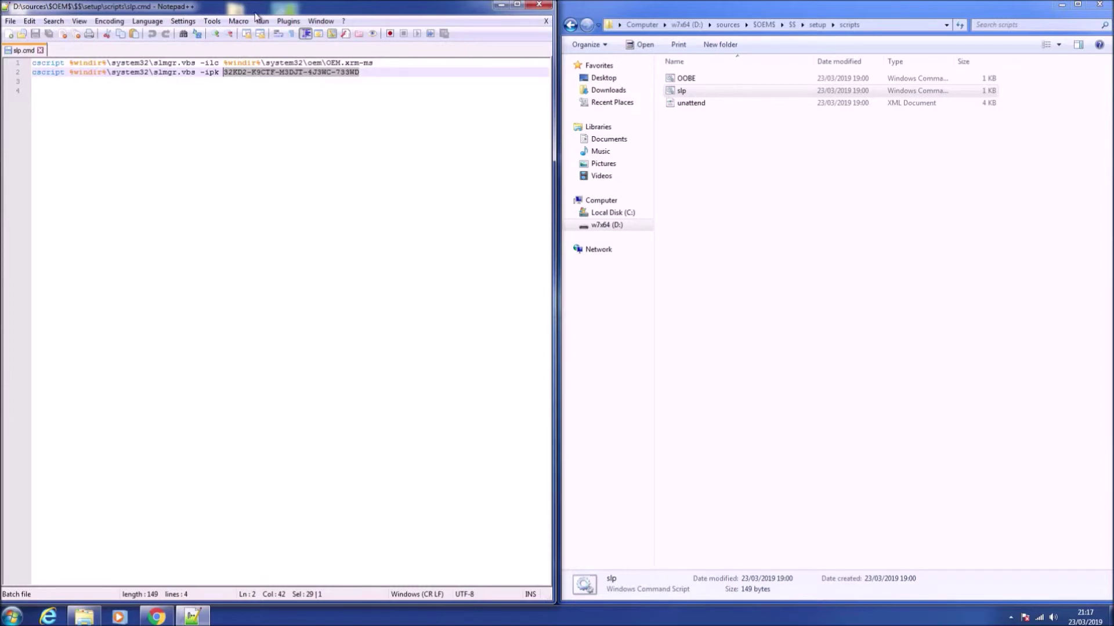
{"action": "key", "text": "ctrl+v"}
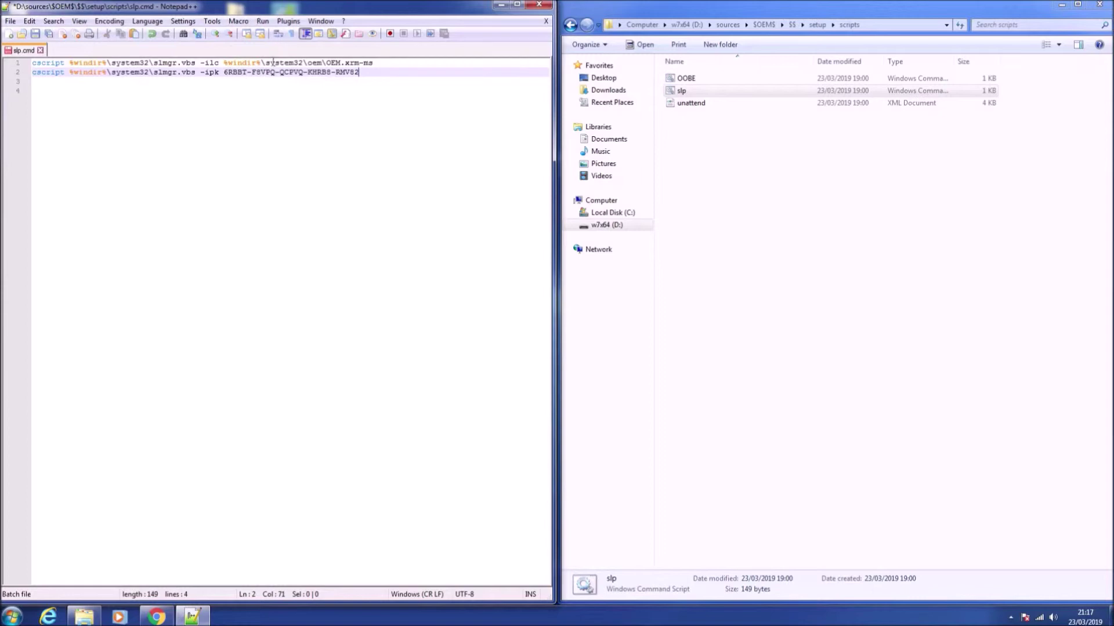
- Save slp.cmd, close its tab, and exit Notepad++
{"action": "left_click_drag", "start_coordinate": [365, 73], "coordinate": [231, 75]}
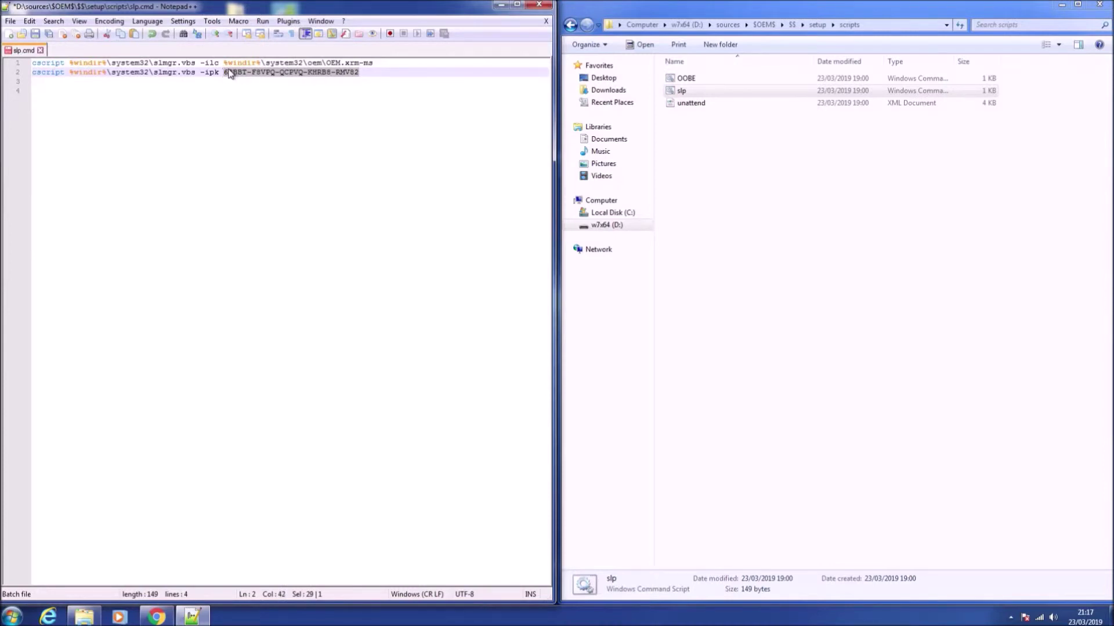
{"action": "key", "text": "ctrl+s"}
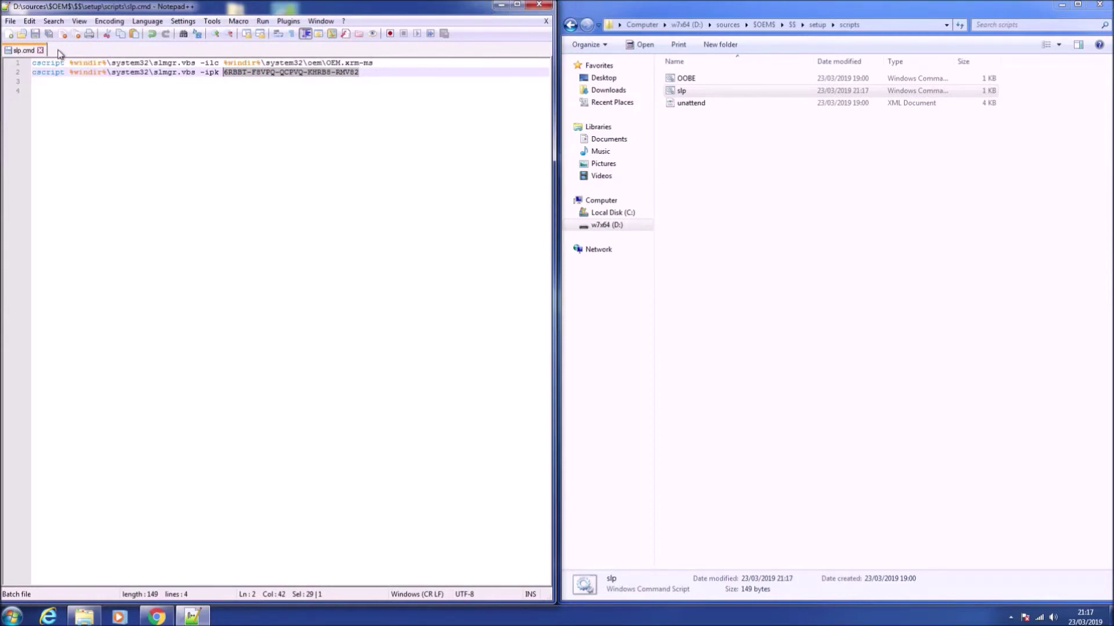
{"action": "left_click", "coordinate": [40, 51]}
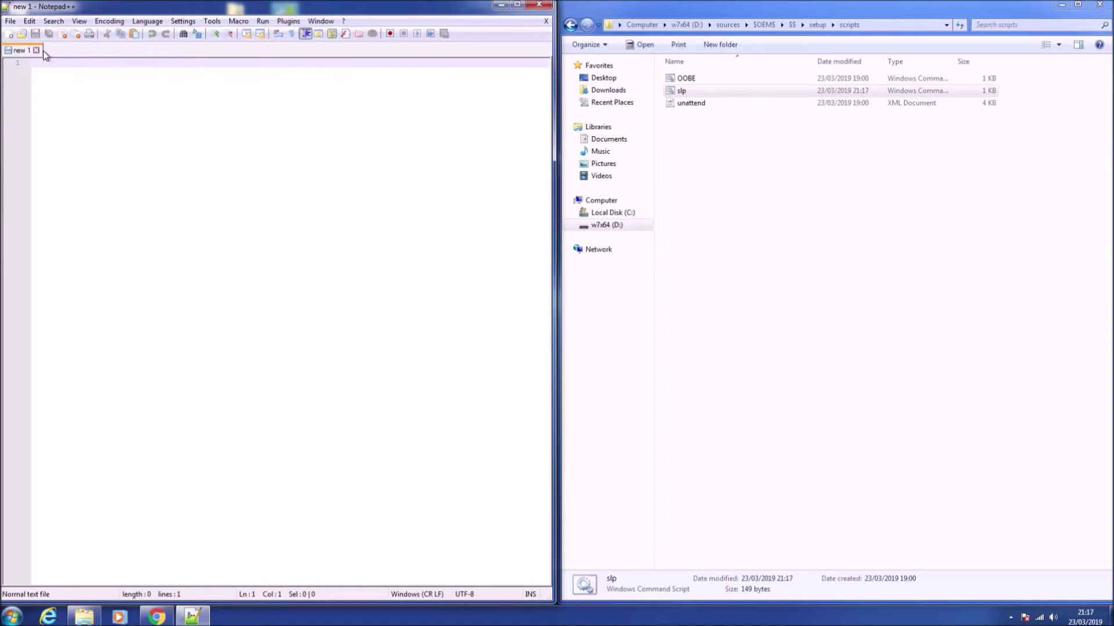
{"action": "left_click", "coordinate": [539, 4]}
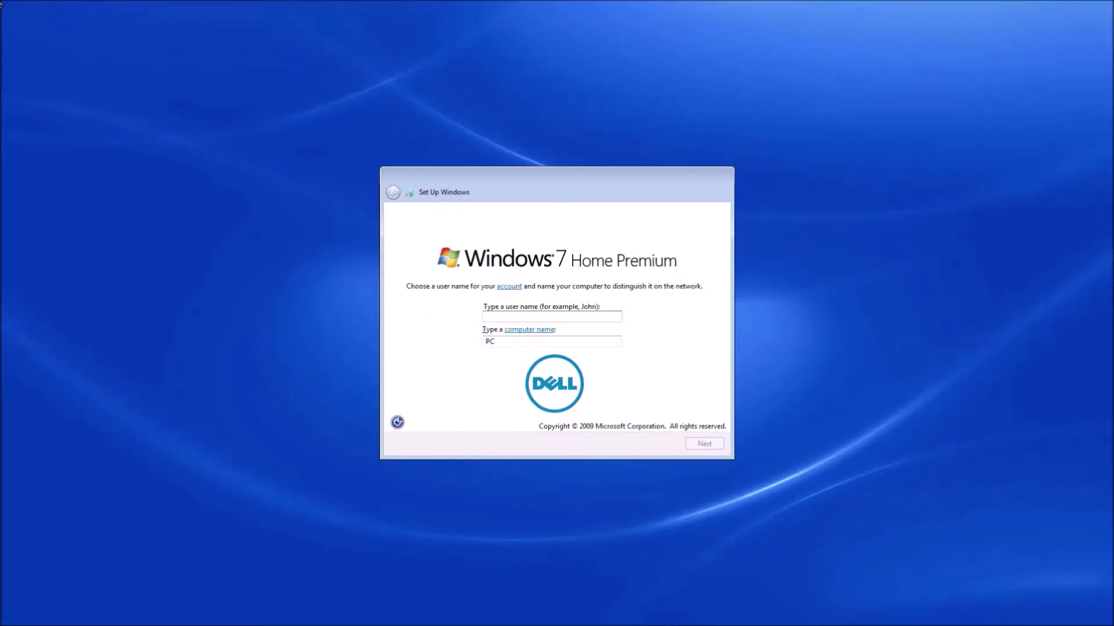
- Enter a user name and the computer name 'OptiPle' and continue setup
{"action": "type", "text": "Philip"}
{"action": "key", "text": "Tab"}
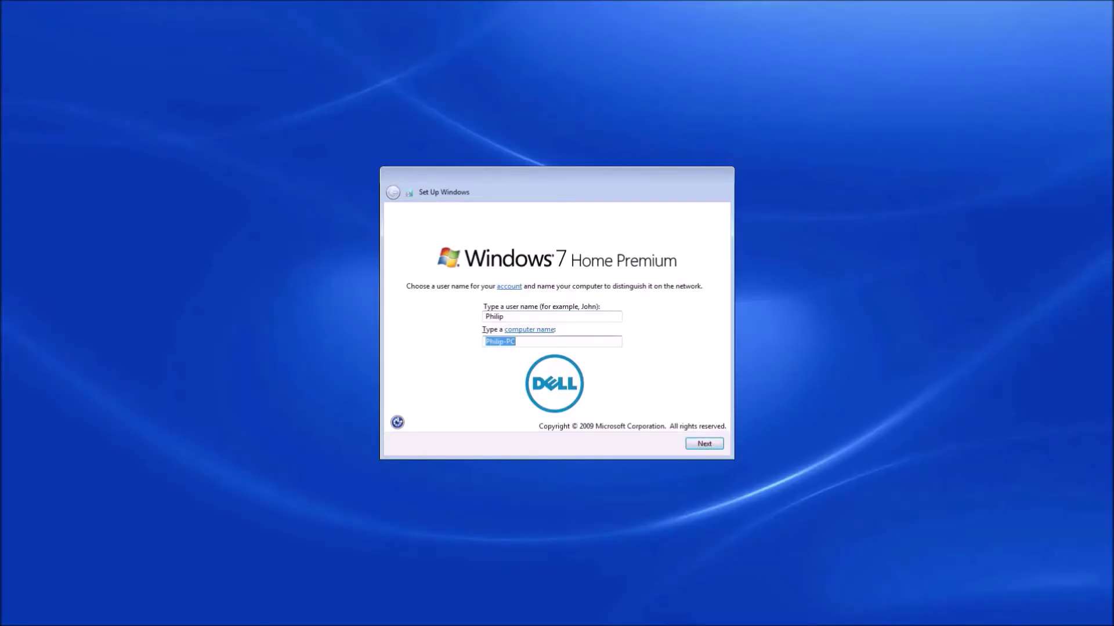
{"action": "type", "text": "OptiPle"}
{"action": "key", "text": "Return"}
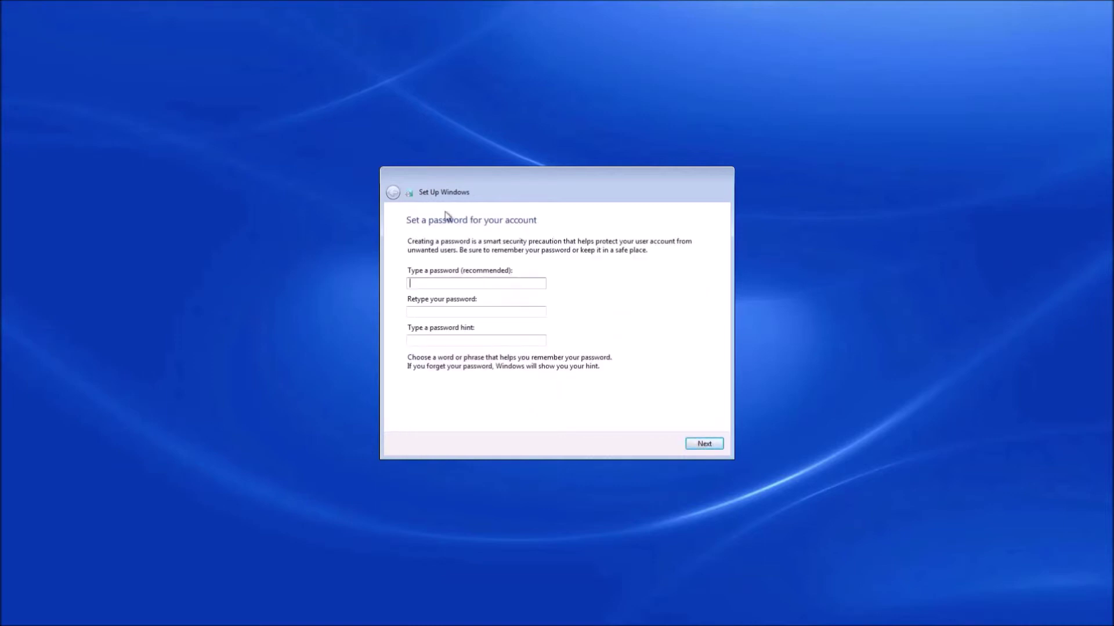
- Skip the password and wireless, choose Ask me later, accept the time settings, and pick Home network
{"action": "left_click", "coordinate": [702, 444]}
{"action": "left_click", "coordinate": [666, 322]}
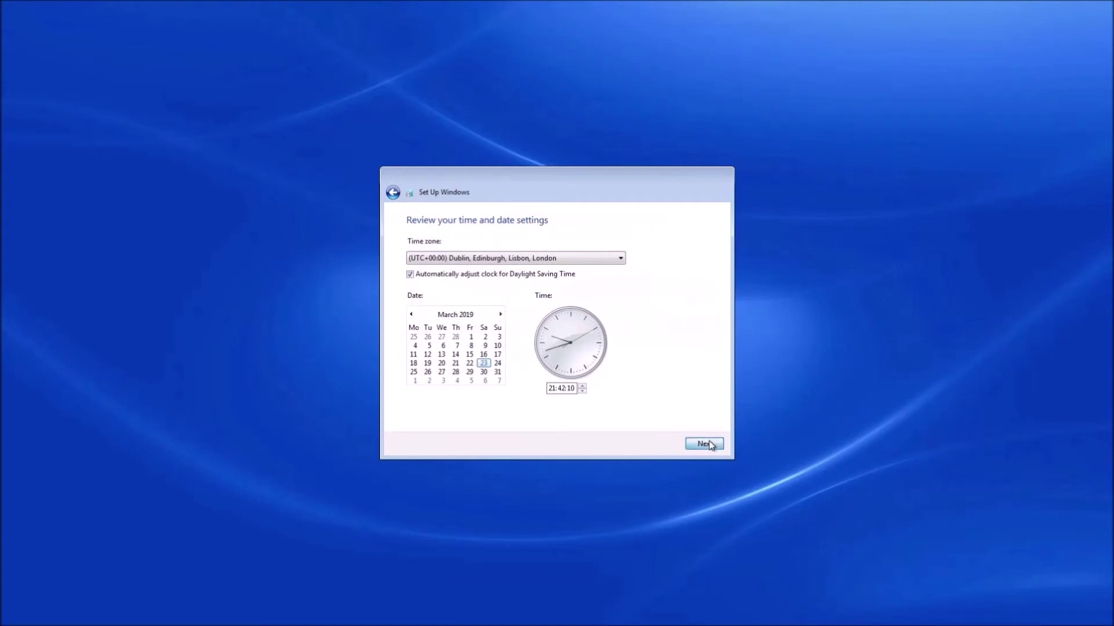
{"action": "left_click", "coordinate": [705, 443]}
{"action": "left_click", "coordinate": [597, 289]}
{"action": "left_click", "coordinate": [660, 444]}
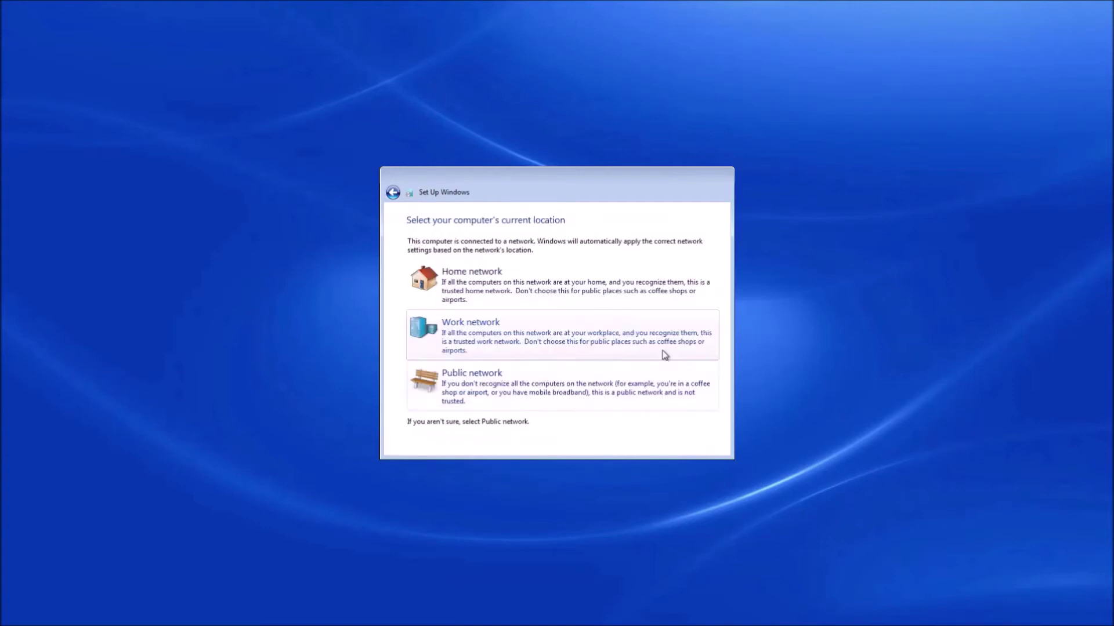
{"action": "left_click", "coordinate": [667, 305]}
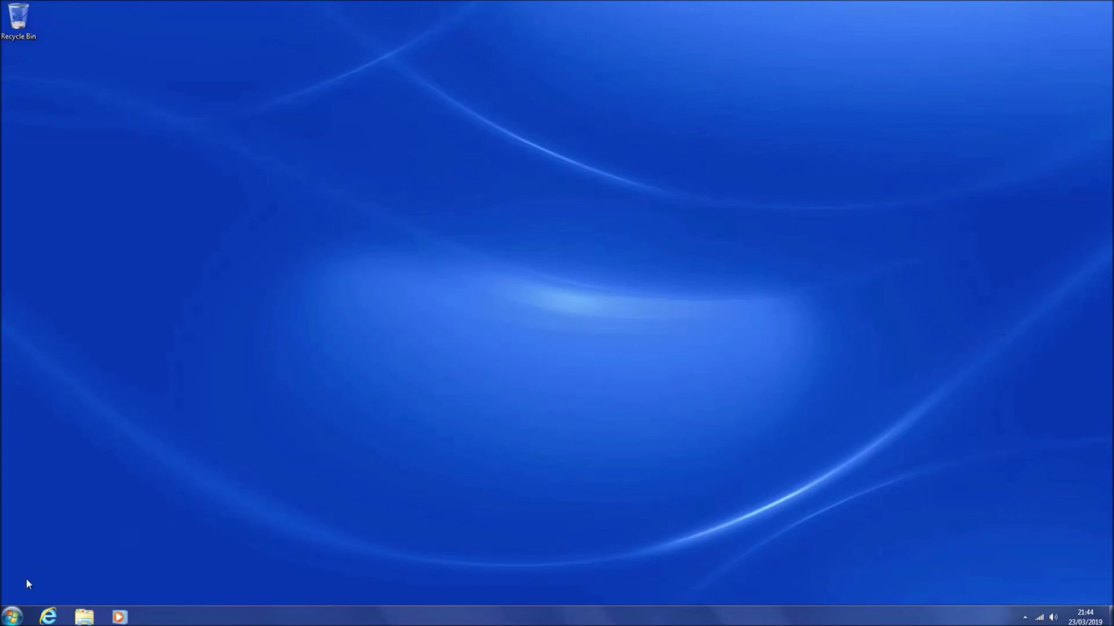
- Open Computer Properties from the Start menu and maximize the System window showing Home Premium activated
{"action": "left_click", "coordinate": [11, 616]}
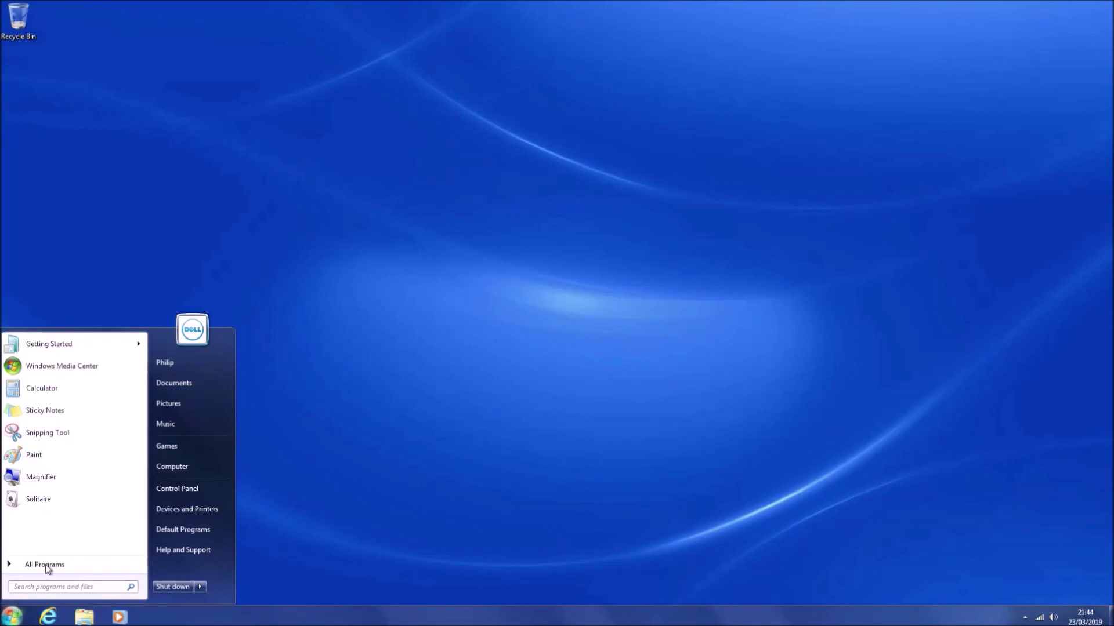
{"action": "right_click", "coordinate": [184, 473]}
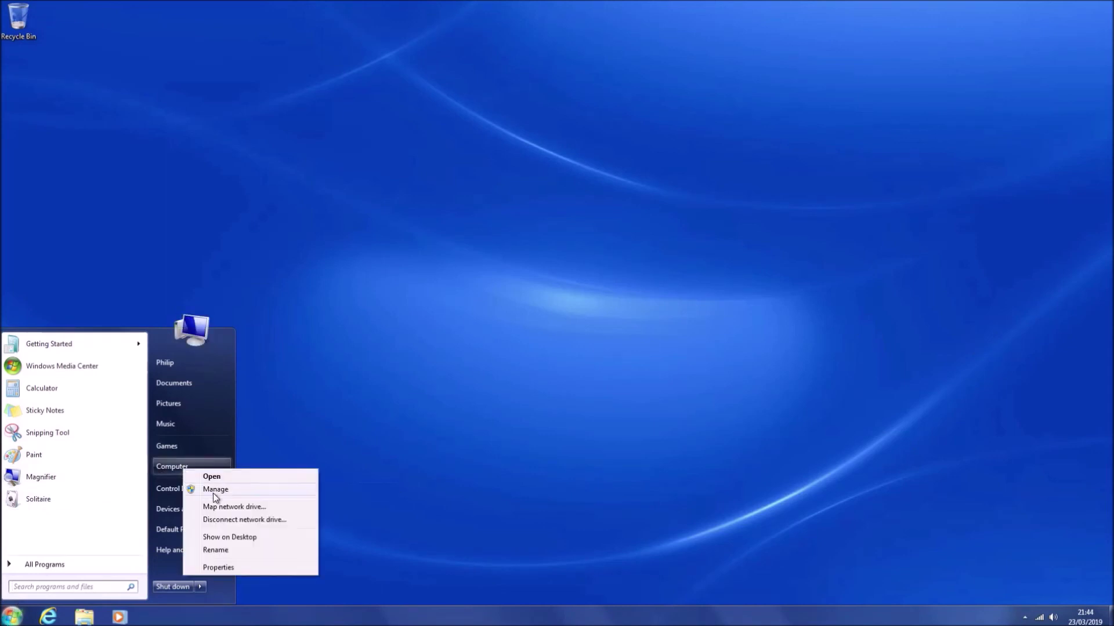
{"action": "left_click", "coordinate": [259, 569]}
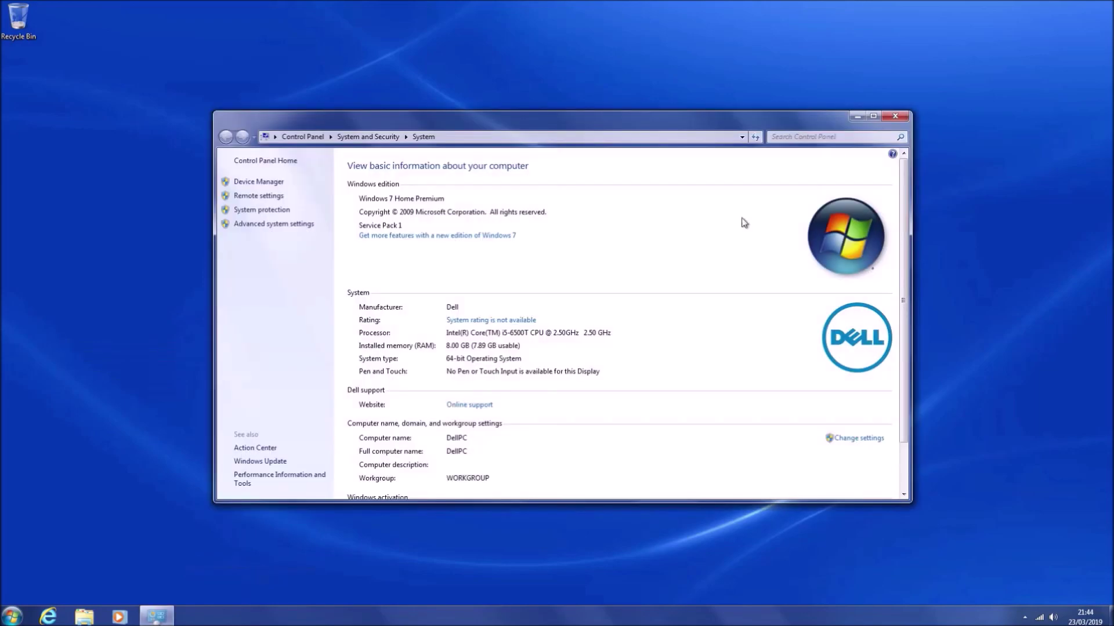
{"action": "left_click", "coordinate": [874, 118]}
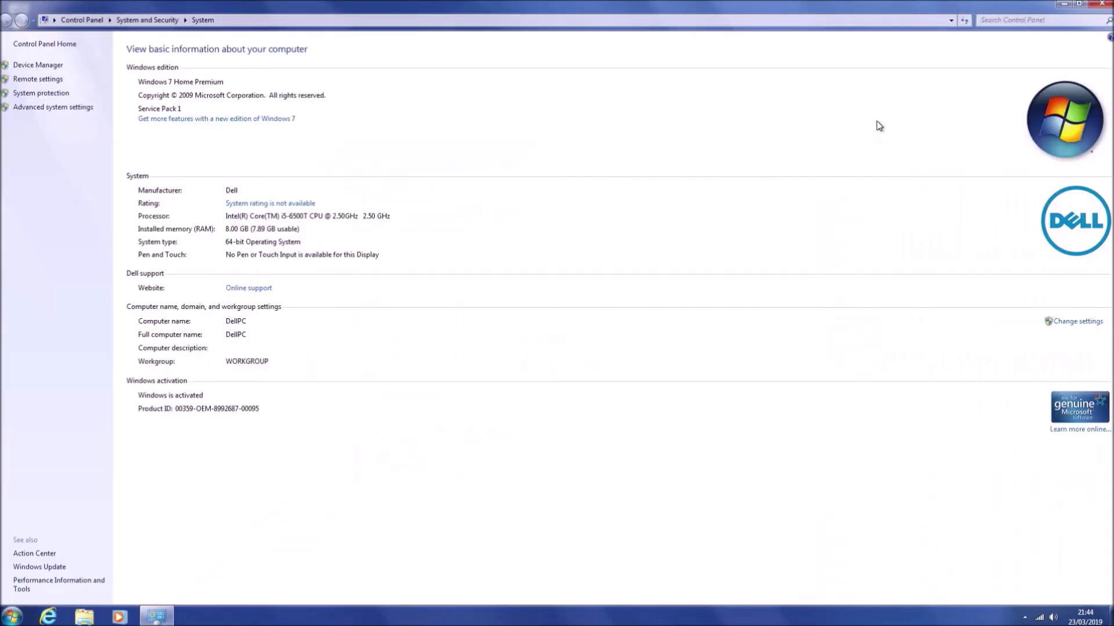